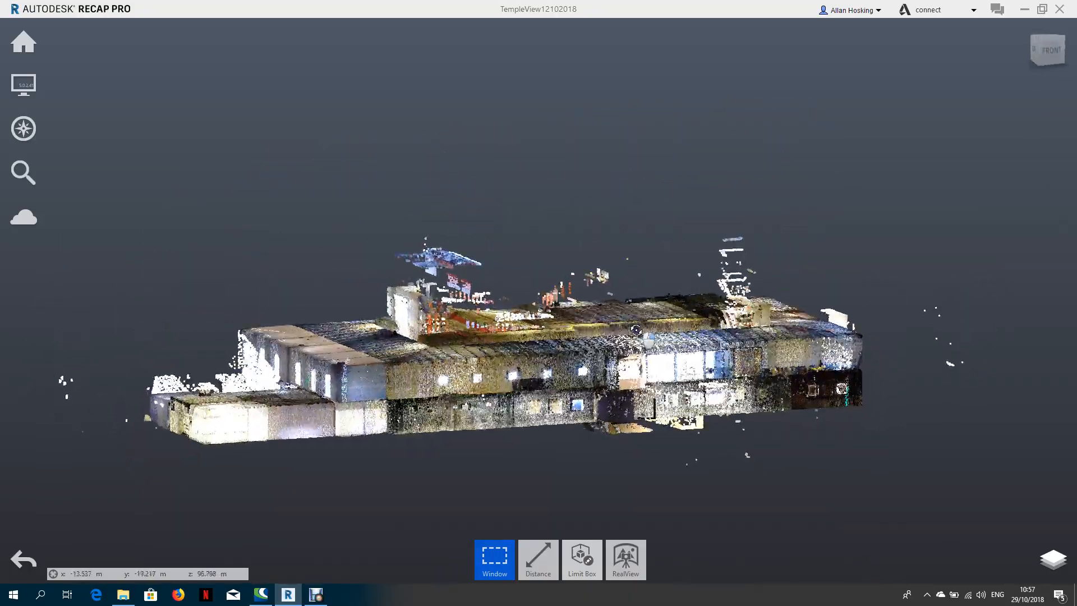
Open the project navigator alongside the building's point cloud.
{"action": "middle_click_drag", "start_coordinate": [604, 337], "coordinate": [608, 307]}
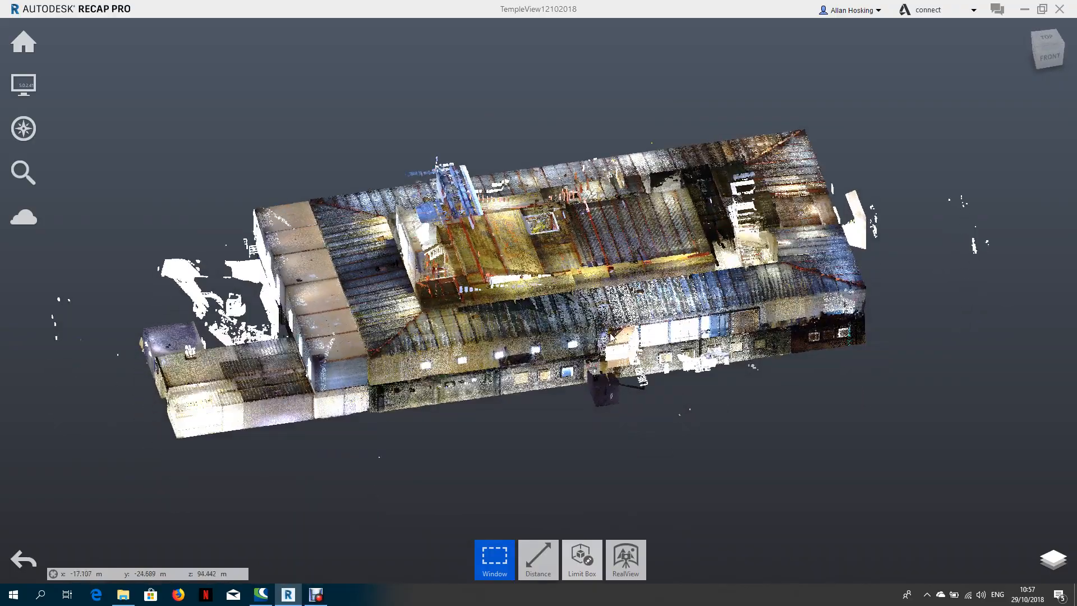
{"action": "scroll", "coordinate": [607, 308], "scroll_direction": "up", "scroll_amount": 3}
{"action": "right_click_drag", "start_coordinate": [540, 310], "coordinate": [567, 271]}
{"action": "middle_click_drag", "start_coordinate": [567, 272], "coordinate": [606, 259]}
{"action": "left_click", "coordinate": [1052, 558]}
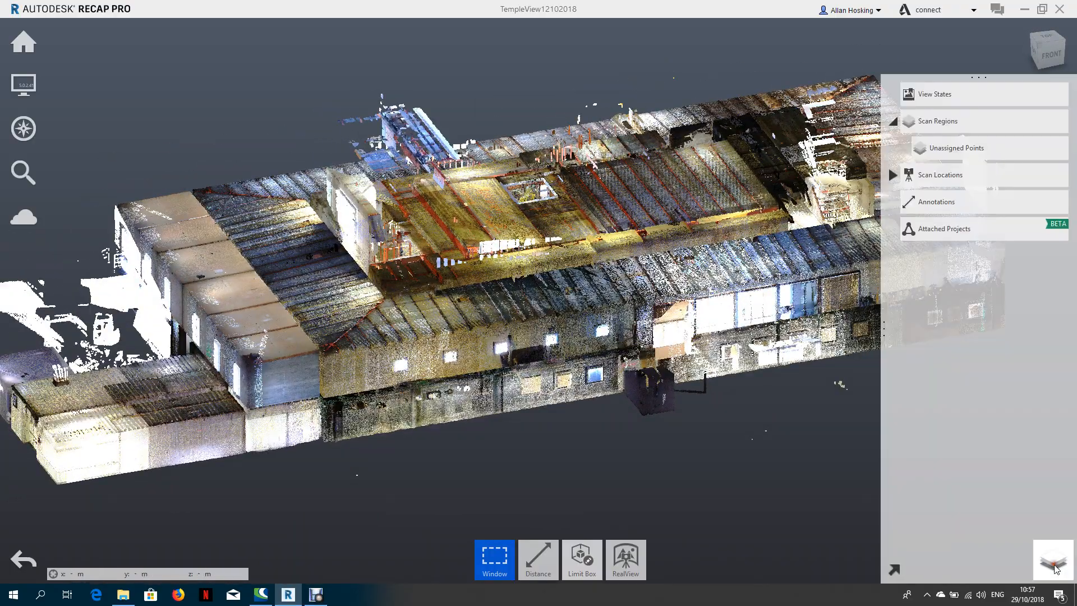
Review the project's list of scan locations, then collapse it again.
{"action": "left_click", "coordinate": [893, 174]}
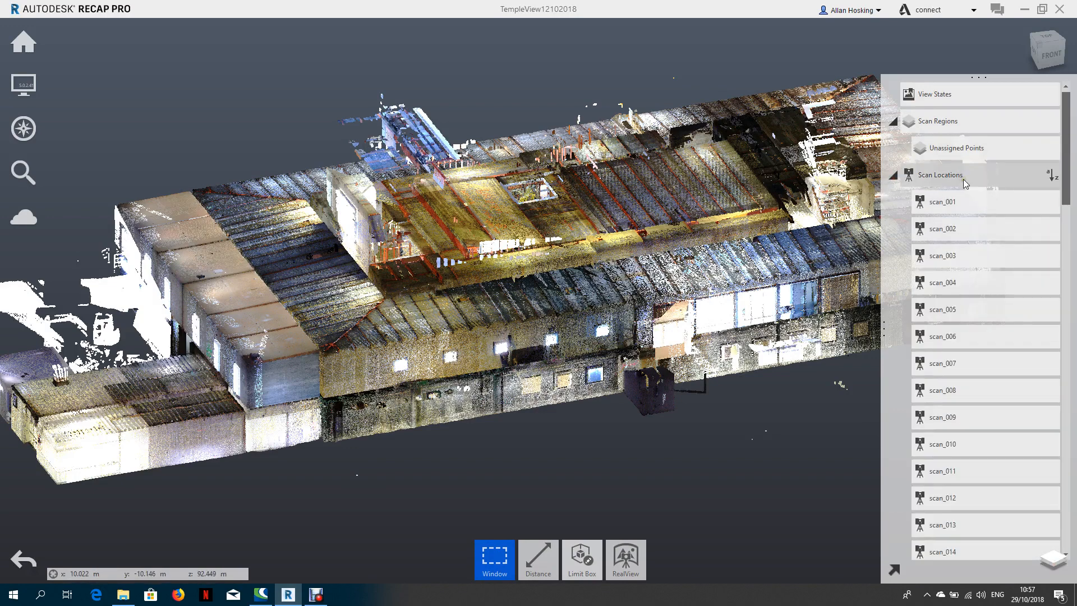
{"action": "mouse_move", "coordinate": [964, 182]}
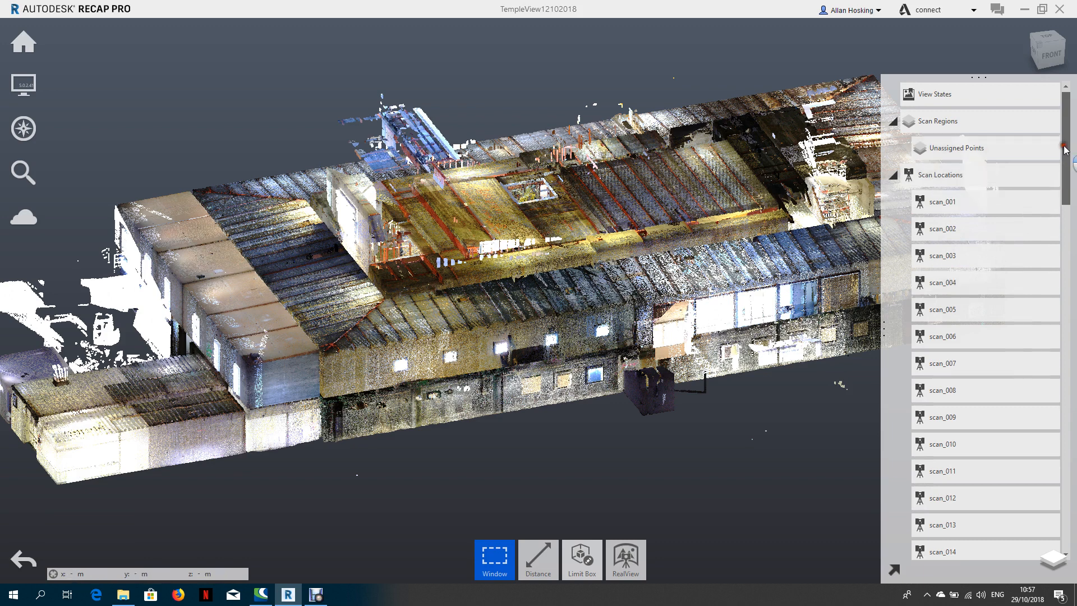
{"action": "mouse_move", "coordinate": [1064, 148]}
{"action": "left_mouse_down"}
{"action": "mouse_move", "coordinate": [1074, 493]}
{"action": "mouse_move", "coordinate": [1073, 136]}
{"action": "left_mouse_up"}
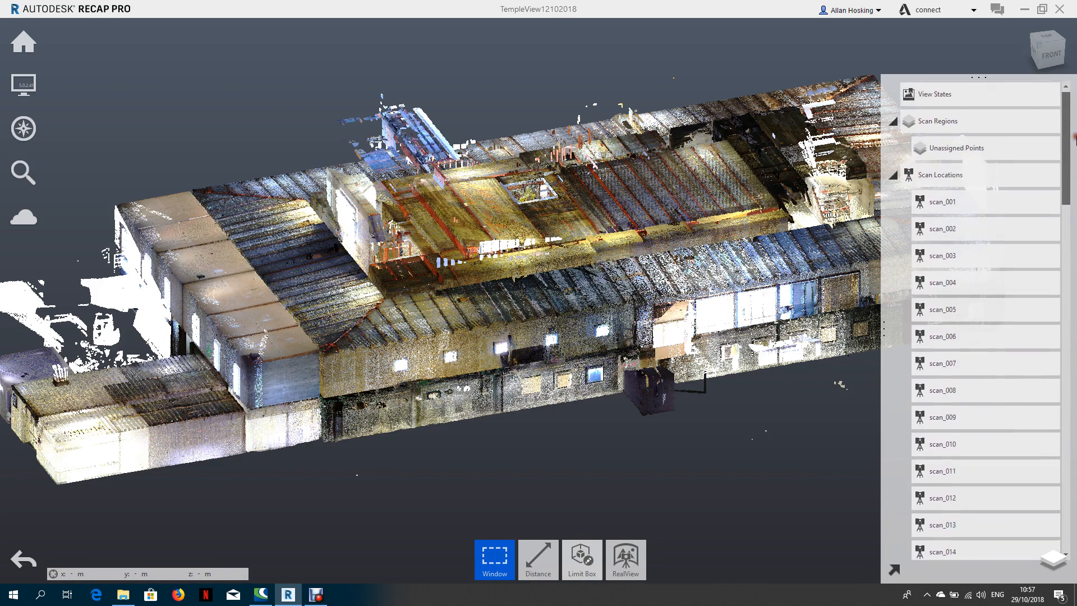
{"action": "left_click", "coordinate": [893, 175]}
Examine the building's point cloud from the front corner, its sides and above.
{"action": "left_click_drag", "start_coordinate": [642, 421], "coordinate": [659, 436]}
{"action": "scroll", "coordinate": [659, 435], "scroll_direction": "down", "scroll_amount": 5}
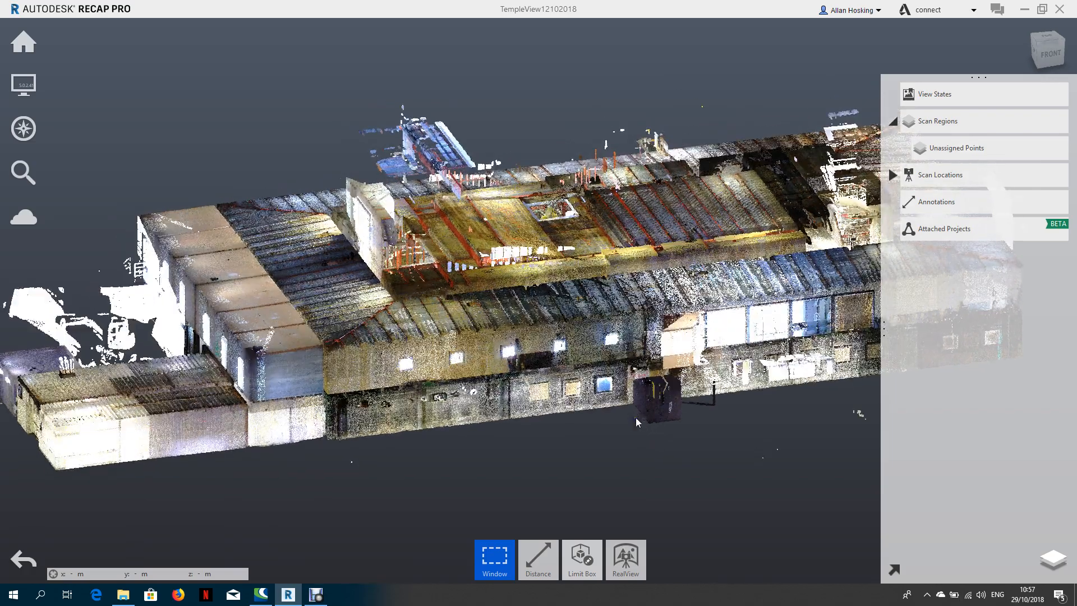
{"action": "left_click_drag", "start_coordinate": [604, 381], "coordinate": [555, 286]}
{"action": "scroll", "coordinate": [554, 286], "scroll_direction": "up", "scroll_amount": 4}
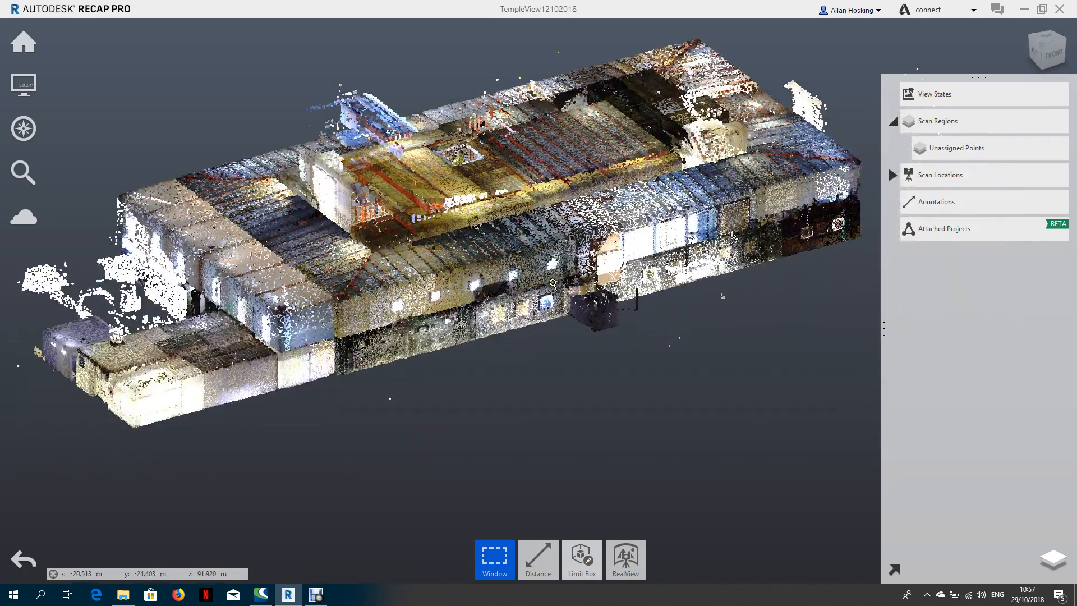
{"action": "middle_click_drag", "start_coordinate": [542, 285], "coordinate": [563, 325]}
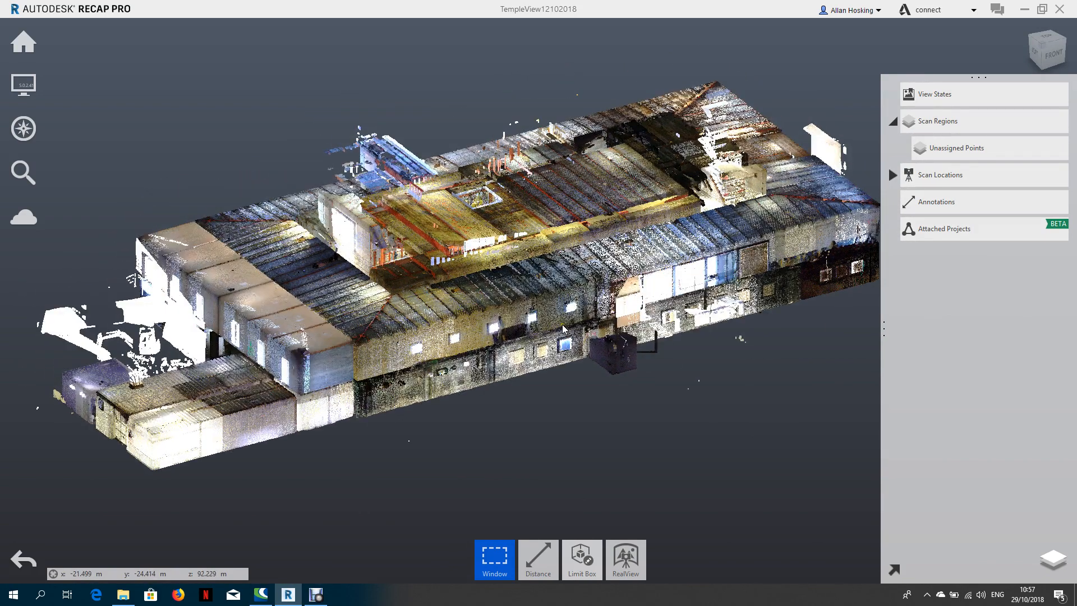
{"action": "scroll", "coordinate": [563, 324], "scroll_direction": "up", "scroll_amount": 2}
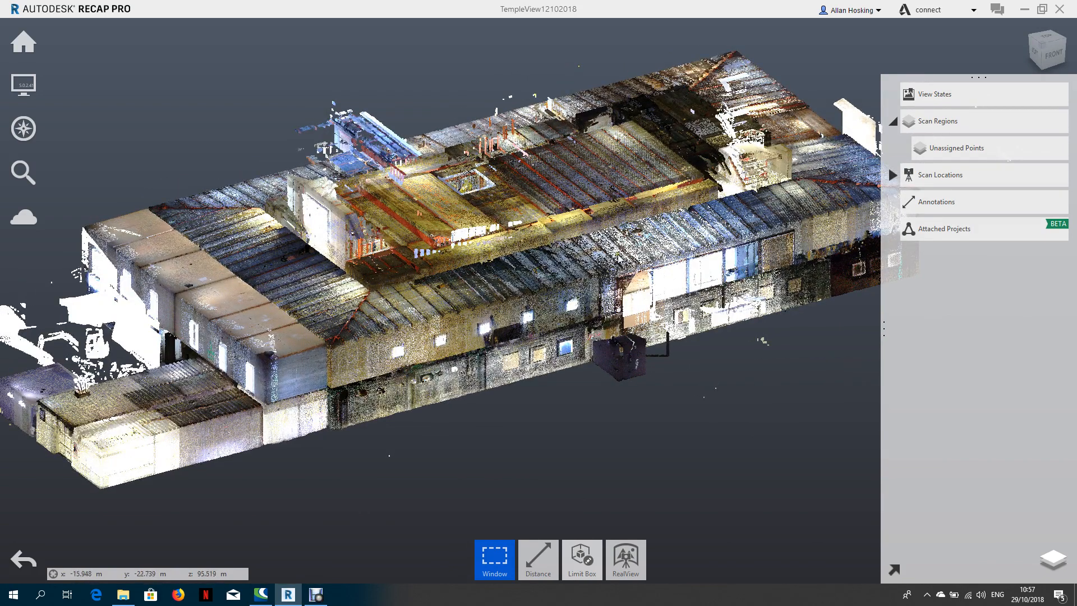
{"action": "left_click_drag", "start_coordinate": [584, 331], "coordinate": [665, 384]}
{"action": "left_click_drag", "start_coordinate": [588, 392], "coordinate": [622, 404]}
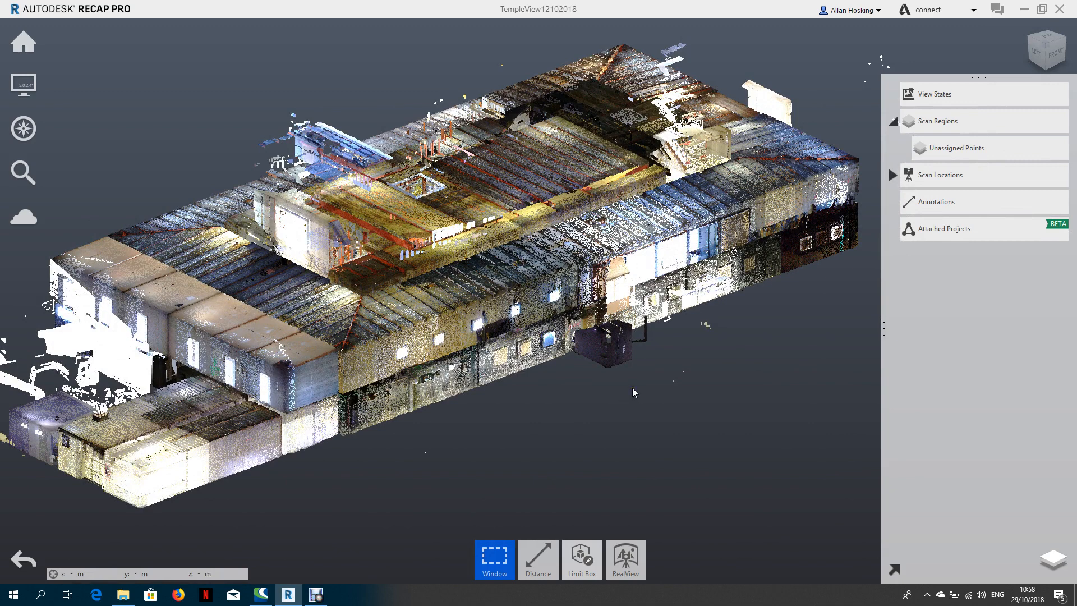
{"action": "left_click_drag", "start_coordinate": [632, 392], "coordinate": [598, 379]}
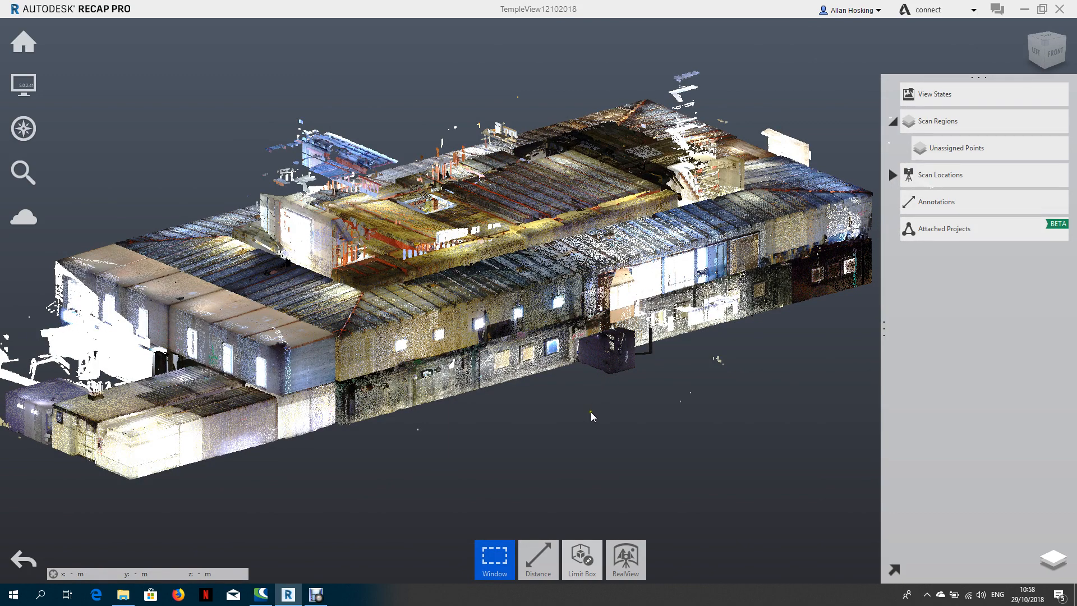
{"action": "left_click_drag", "start_coordinate": [588, 417], "coordinate": [656, 379]}
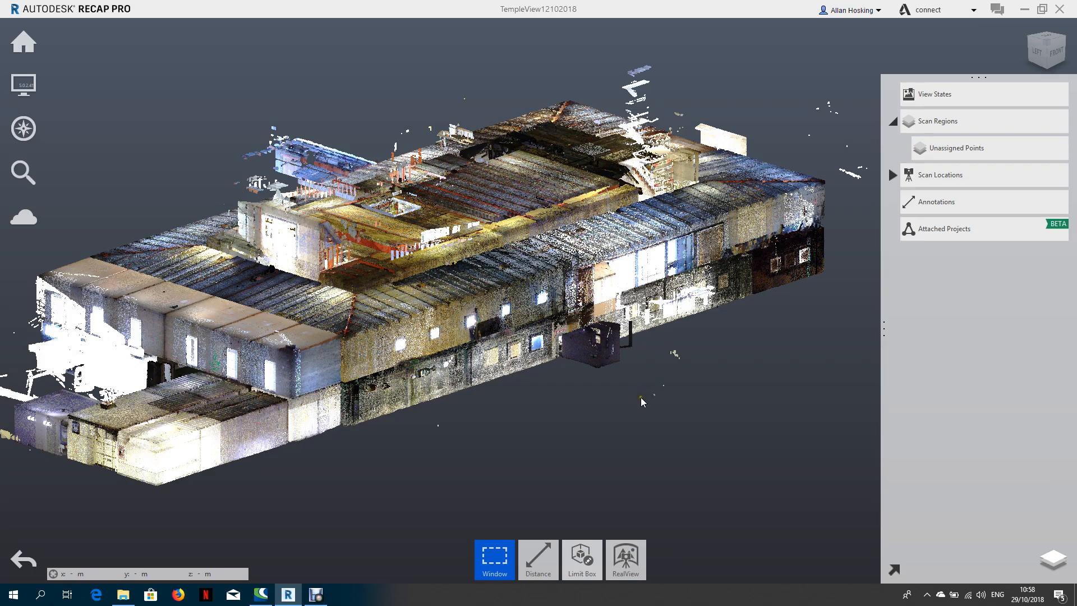
{"action": "left_click_drag", "start_coordinate": [607, 391], "coordinate": [580, 414]}
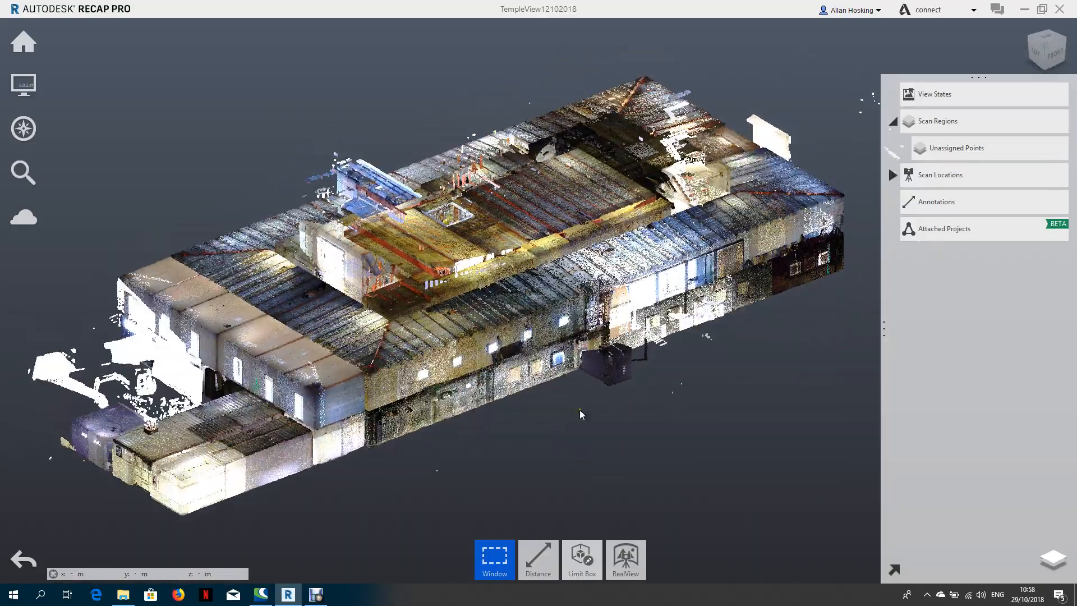
{"action": "left_click_drag", "start_coordinate": [680, 409], "coordinate": [646, 359]}
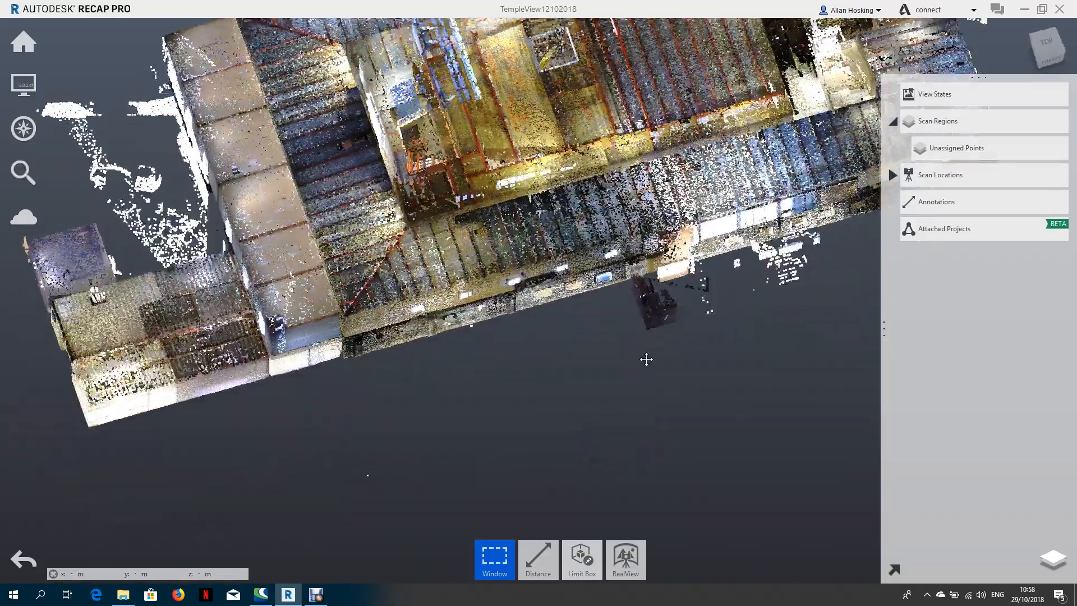
{"action": "middle_click_drag", "start_coordinate": [646, 359], "coordinate": [645, 424]}
View the whole building's point cloud in the standard top view.
{"action": "left_click", "coordinate": [1049, 50]}
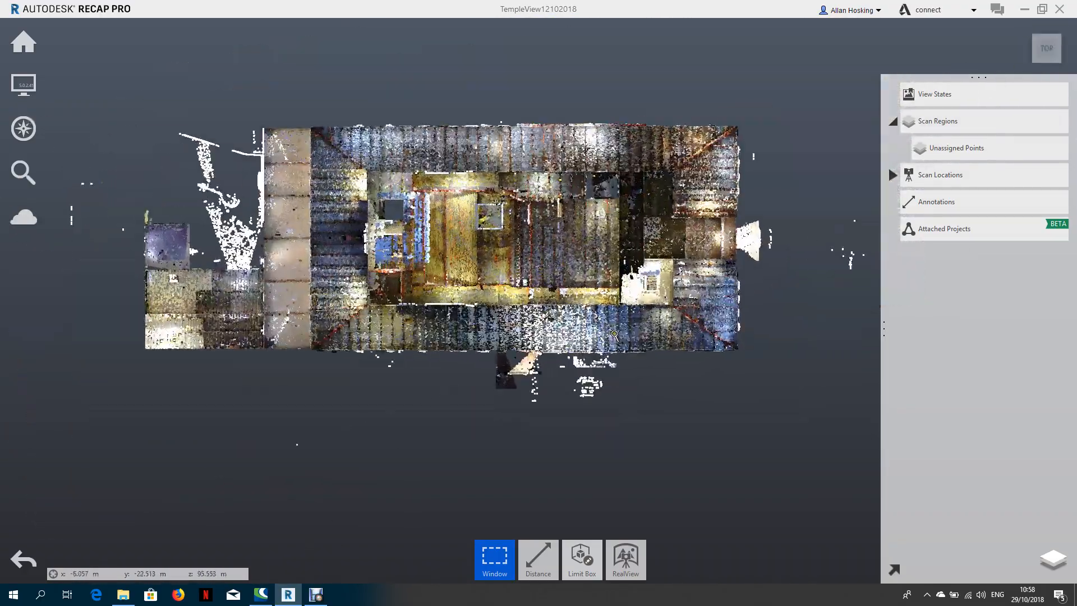
{"action": "scroll", "coordinate": [614, 335], "scroll_direction": "up", "scroll_amount": 2}
{"action": "middle_click_drag", "start_coordinate": [615, 338], "coordinate": [627, 376]}
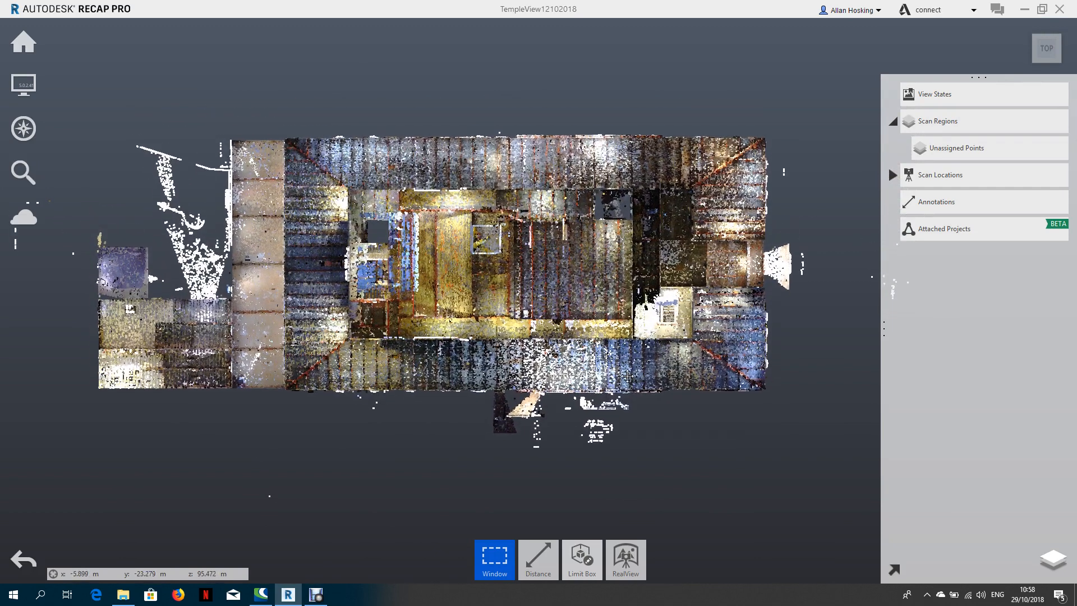
Check the scan locations list, and hide and show the Unassigned Points region to see which points it holds.
{"action": "left_click", "coordinate": [892, 174]}
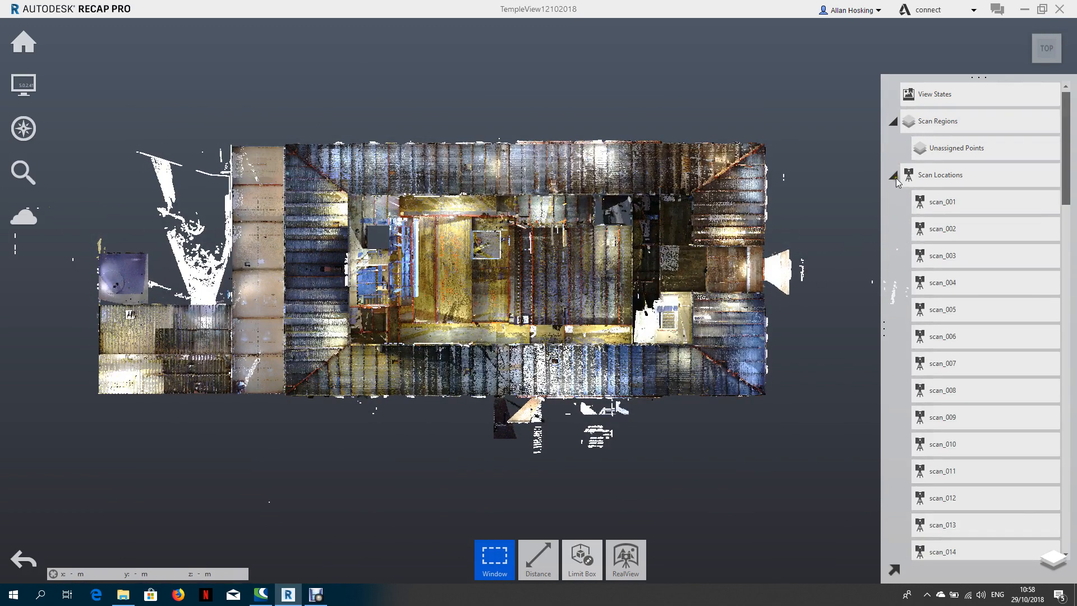
{"action": "left_click", "coordinate": [893, 176]}
{"action": "mouse_move", "coordinate": [933, 120]}
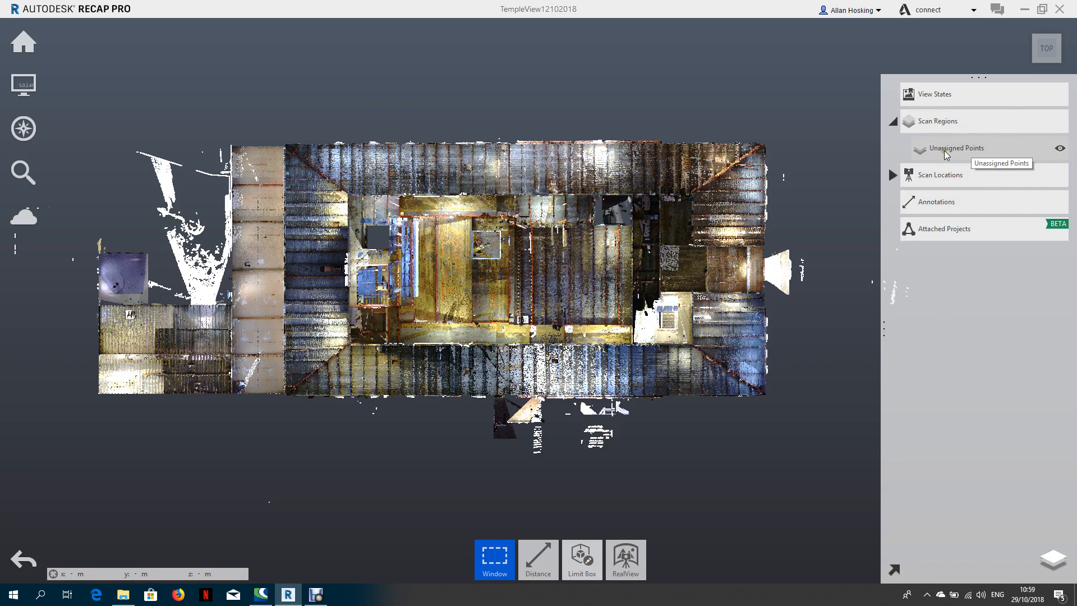
{"action": "left_click", "coordinate": [1060, 149]}
{"action": "left_click", "coordinate": [1060, 149]}
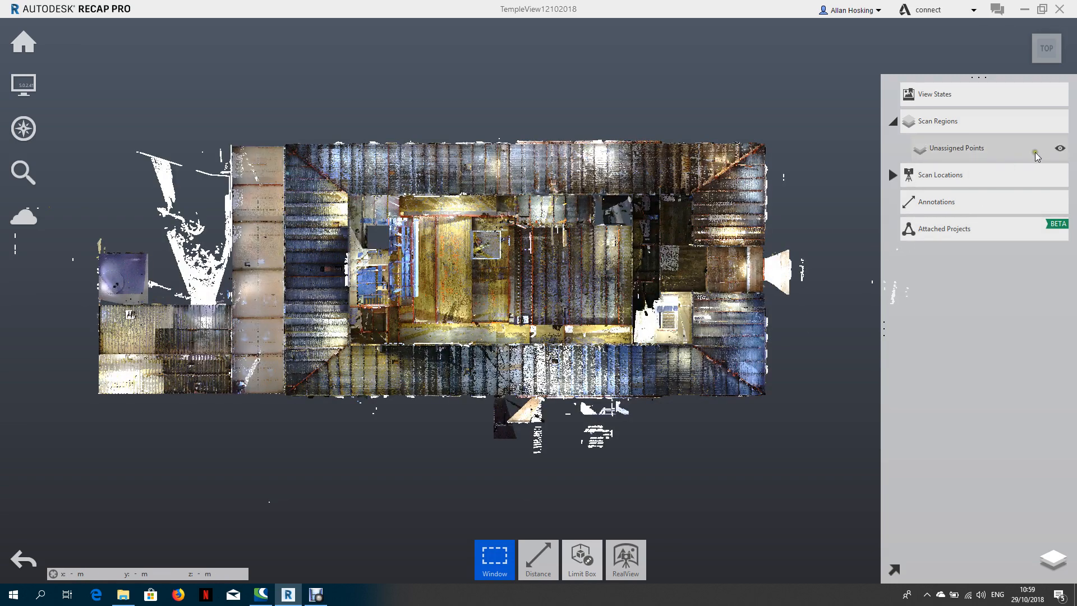
{"action": "left_click", "coordinate": [1059, 149]}
{"action": "left_click", "coordinate": [1058, 149]}
Set the standard front view so the building's storeys appear in elevation.
{"action": "right_click_drag", "start_coordinate": [673, 391], "coordinate": [677, 350]}
{"action": "right_click_drag", "start_coordinate": [678, 450], "coordinate": [678, 356]}
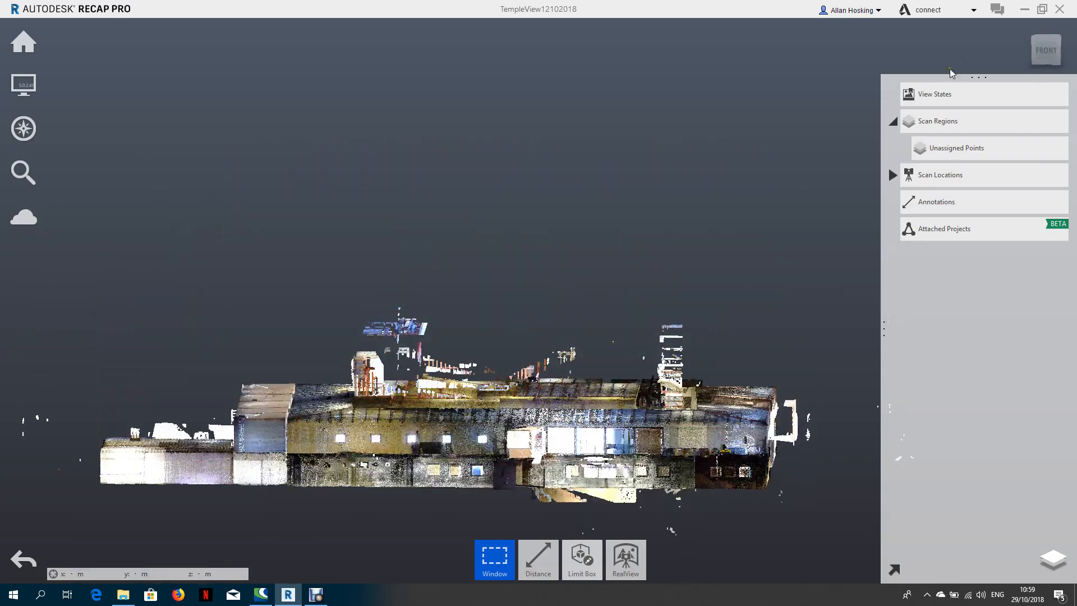
{"action": "left_click", "coordinate": [1046, 50]}
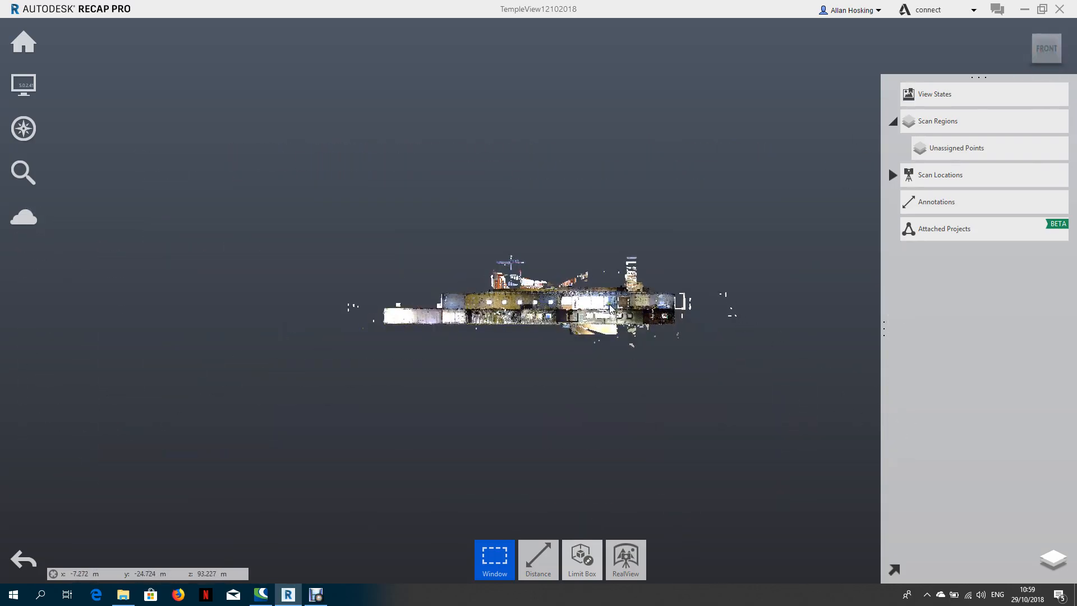
{"action": "scroll", "coordinate": [617, 311], "scroll_direction": "up", "scroll_amount": 5}
{"action": "scroll", "coordinate": [610, 309], "scroll_direction": "up", "scroll_amount": 2}
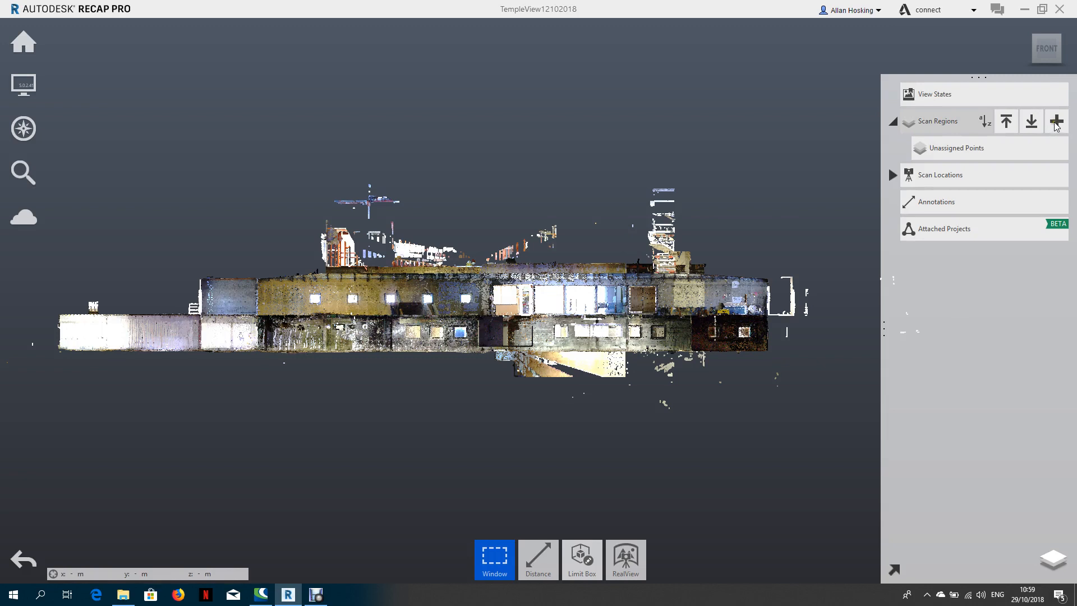
Create a new scan region named "basement".
{"action": "left_click", "coordinate": [1056, 122]}
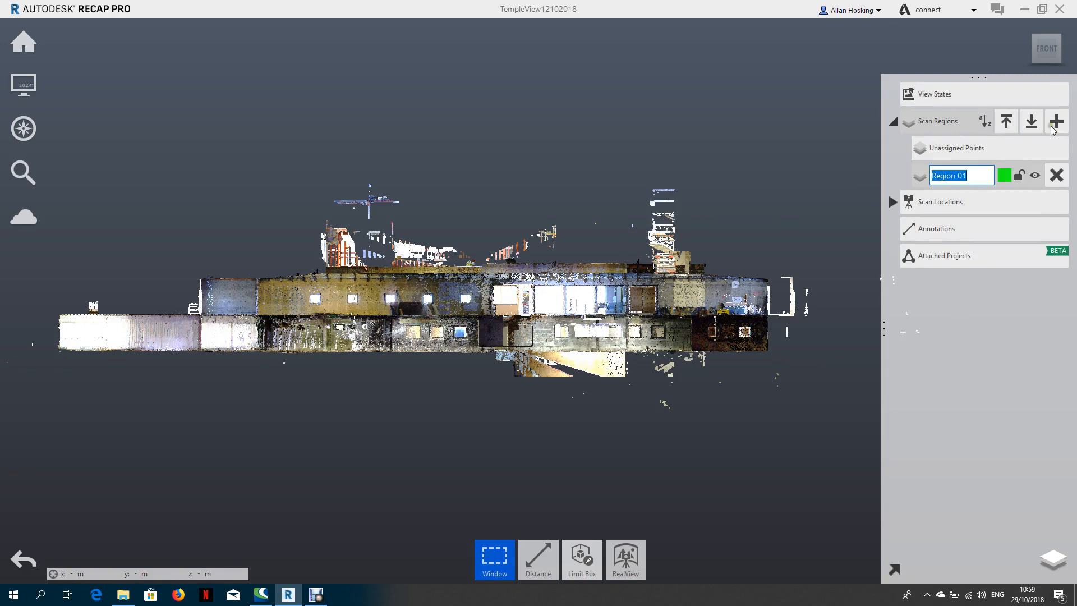
{"action": "type", "text": "basement"}
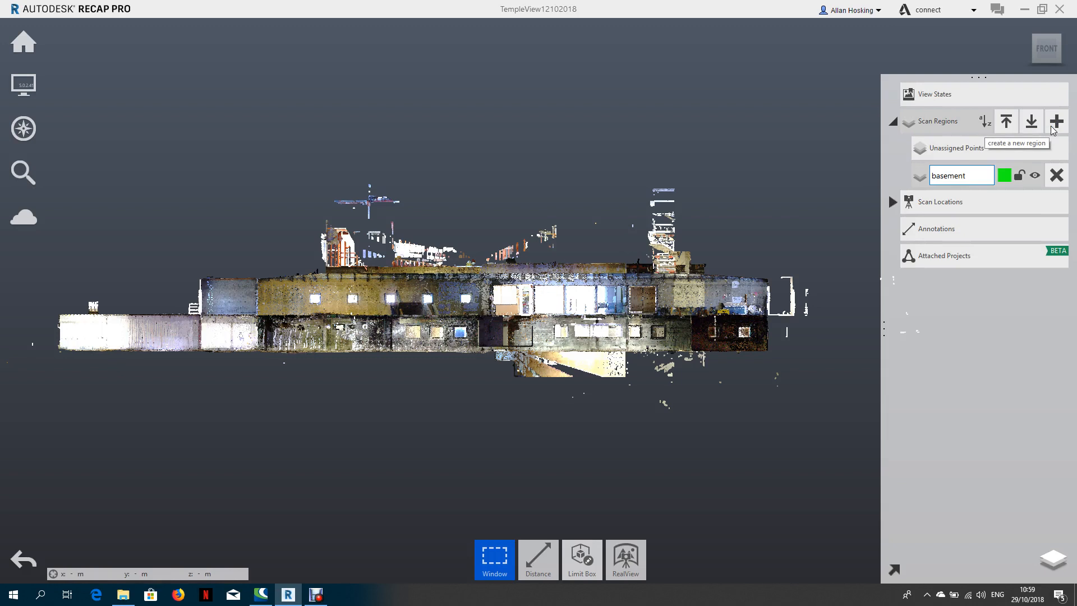
{"action": "key", "text": "Return"}
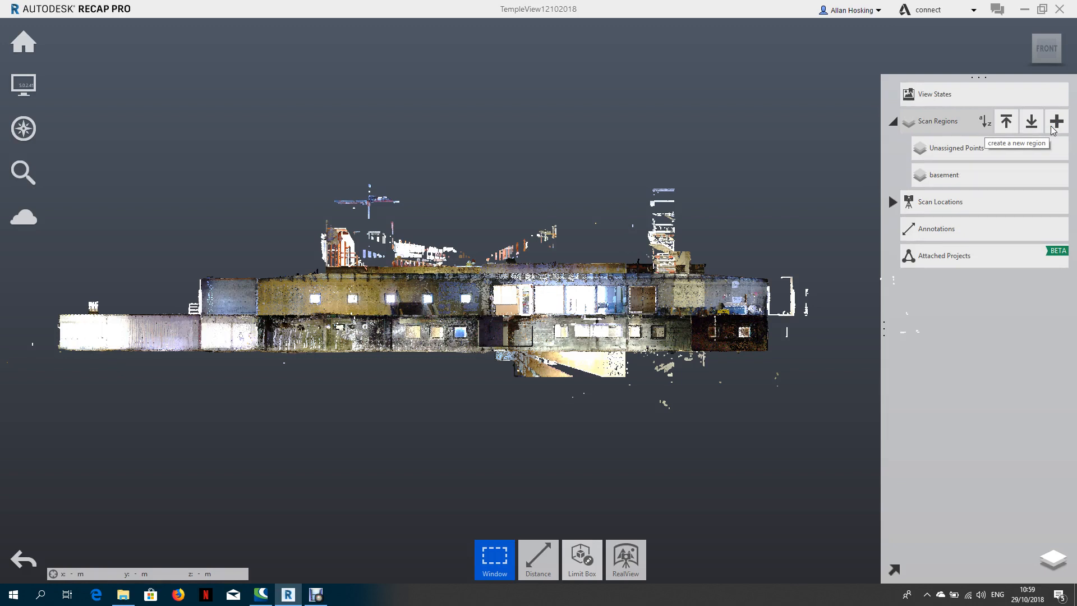
Create a second scan region named "ground level".
{"action": "left_click", "coordinate": [1053, 124]}
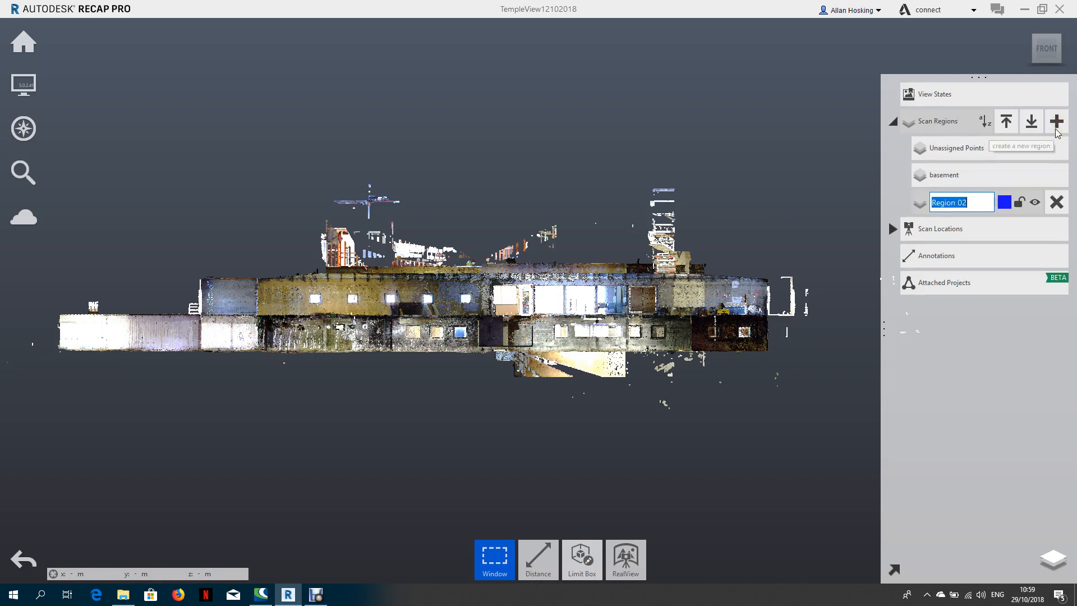
{"action": "type", "text": "ground "}
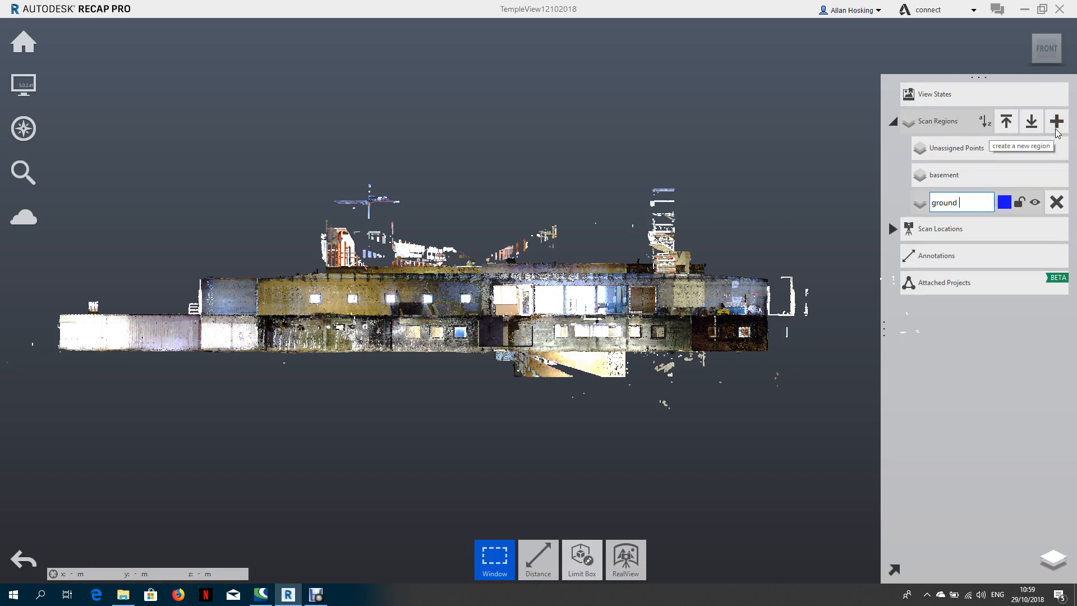
{"action": "type", "text": "level"}
{"action": "key", "text": "Return"}
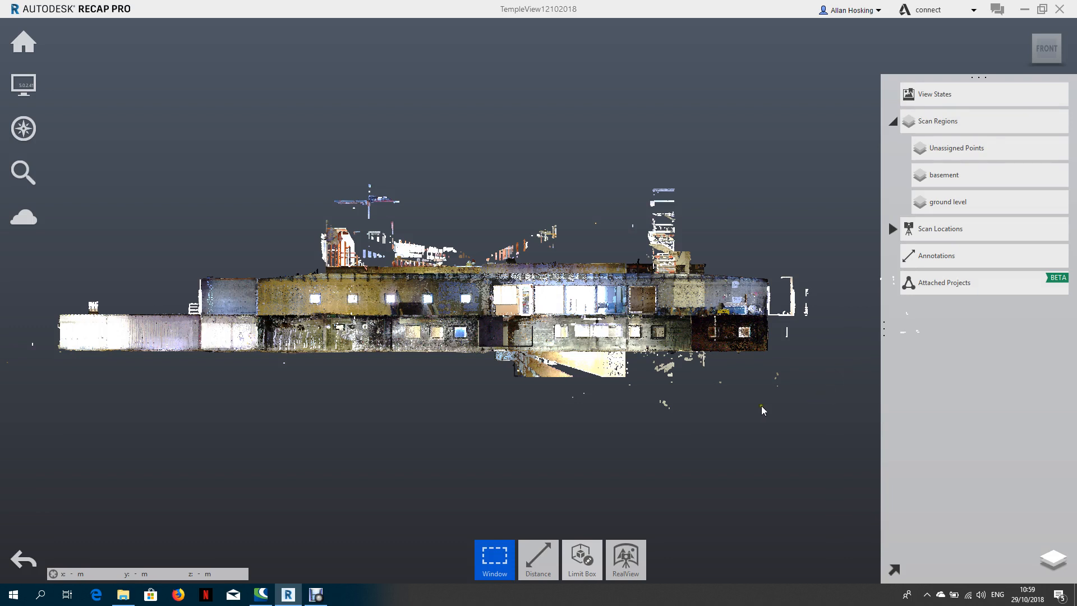
Window-select the building's lower storey with everything beneath it, assign these points to the basement region and hide that region.
{"action": "mouse_move", "coordinate": [476, 547]}
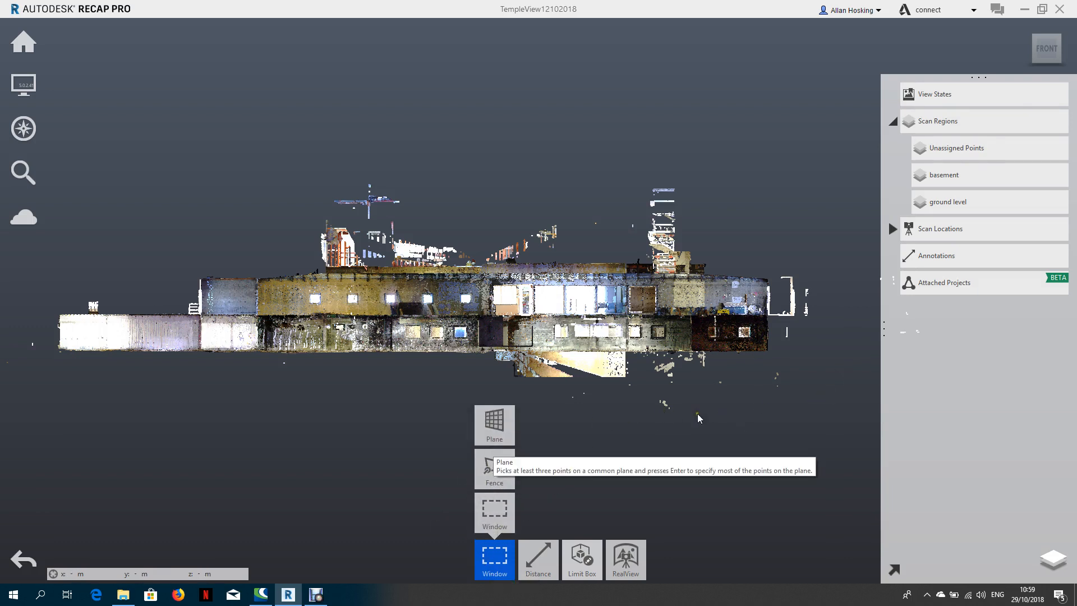
{"action": "left_click_drag", "start_coordinate": [813, 393], "coordinate": [51, 317]}
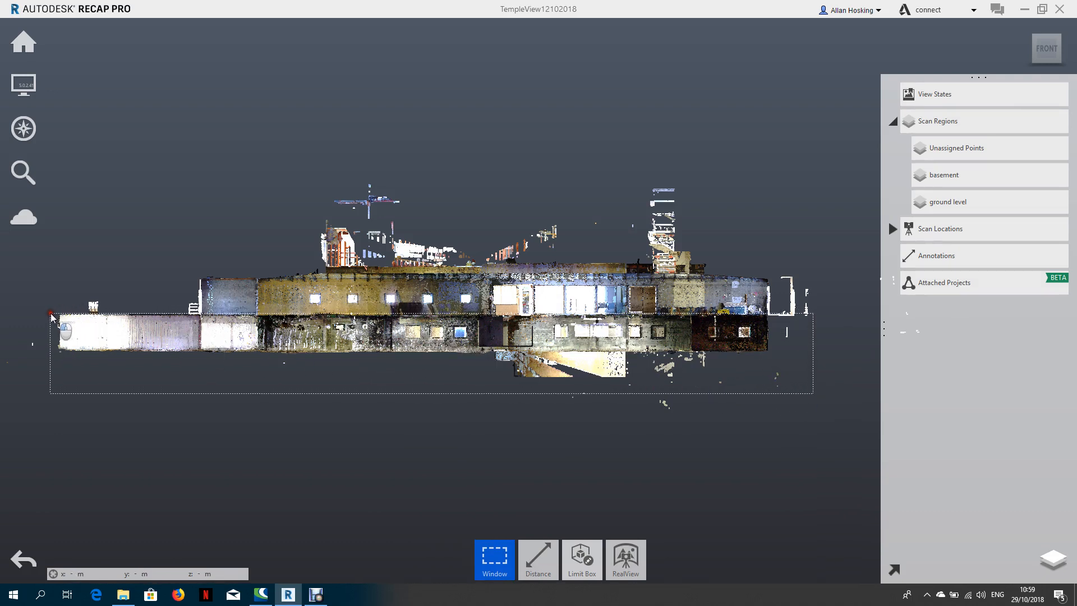
{"action": "left_click", "coordinate": [51, 314]}
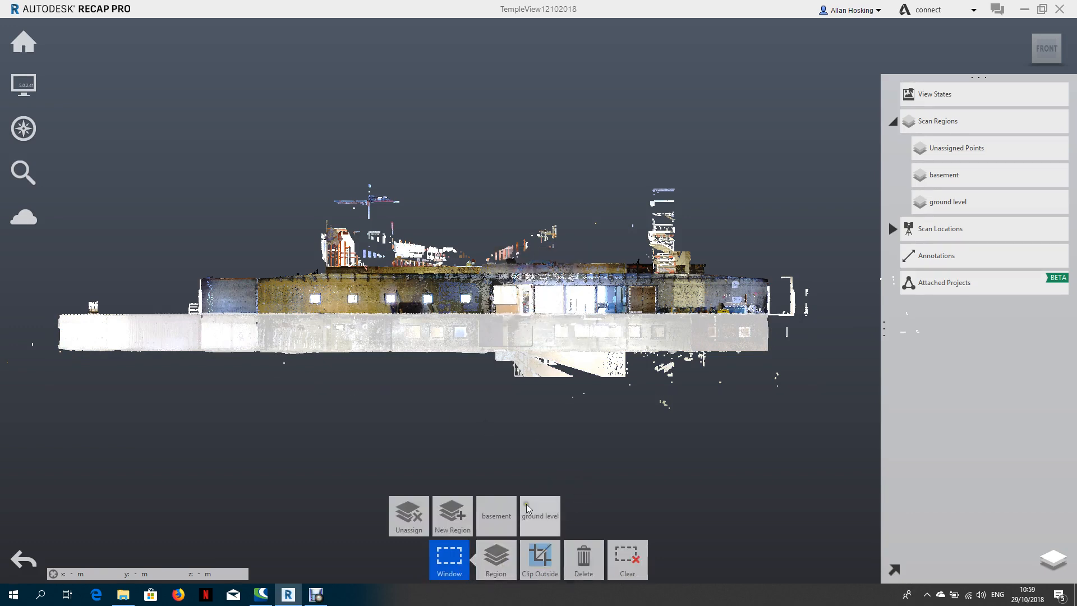
{"action": "left_click", "coordinate": [496, 516]}
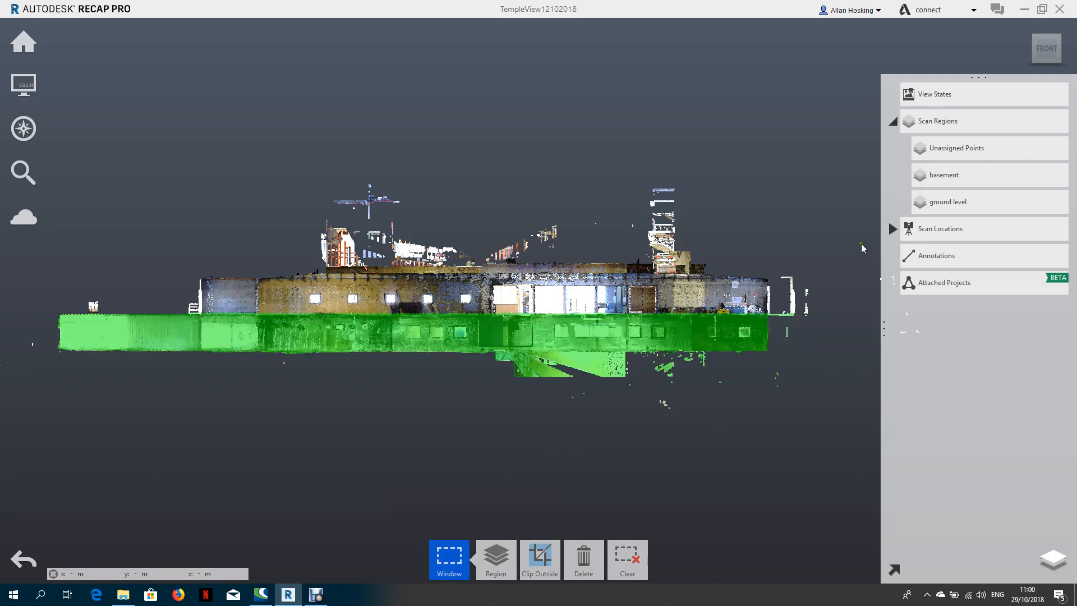
{"action": "mouse_move", "coordinate": [959, 176]}
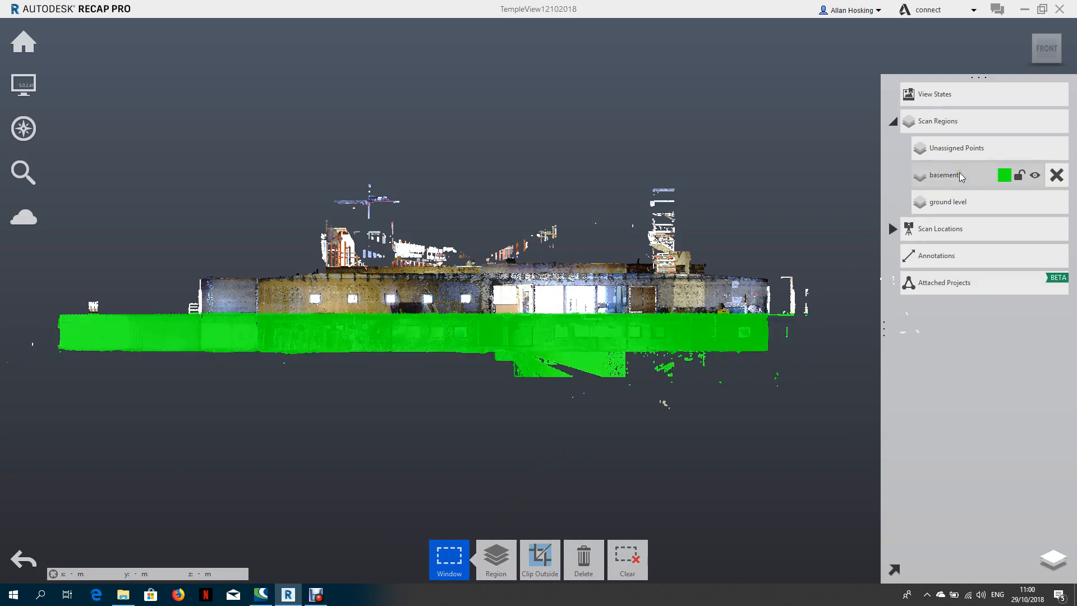
{"action": "left_click", "coordinate": [1035, 176]}
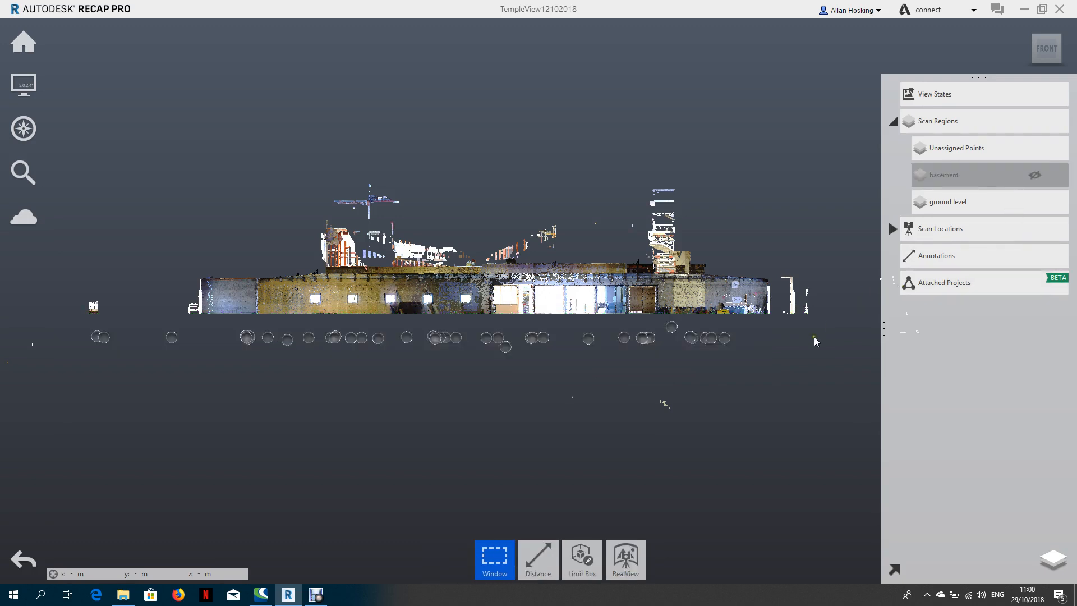
Window-select the remaining upper storey and roof points and assign them to the ground level region.
{"action": "left_click_drag", "start_coordinate": [828, 323], "coordinate": [176, 185]}
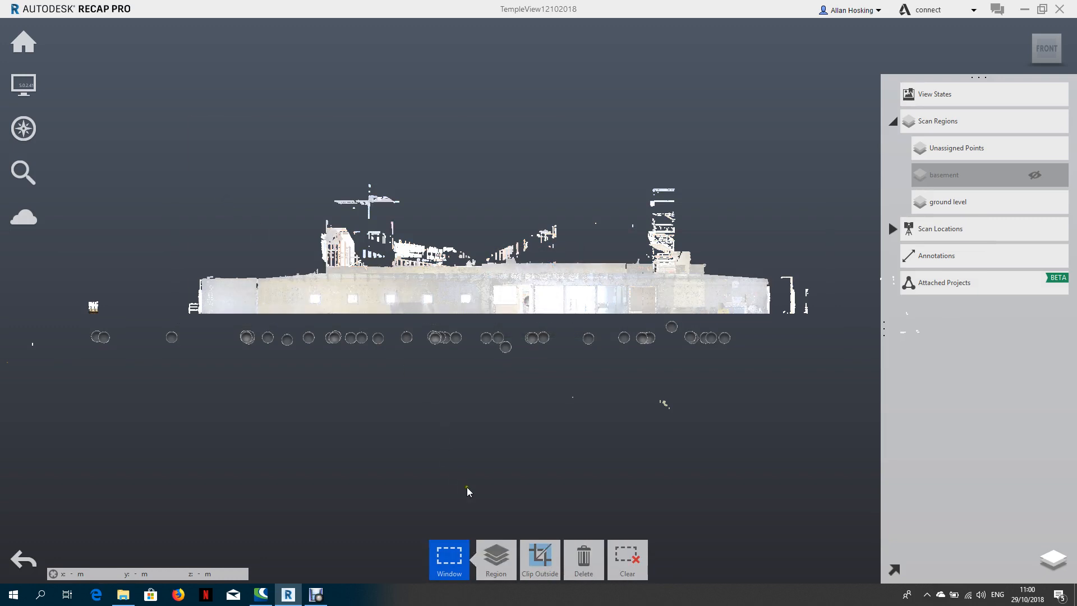
{"action": "mouse_move", "coordinate": [494, 562]}
{"action": "left_click", "coordinate": [542, 517]}
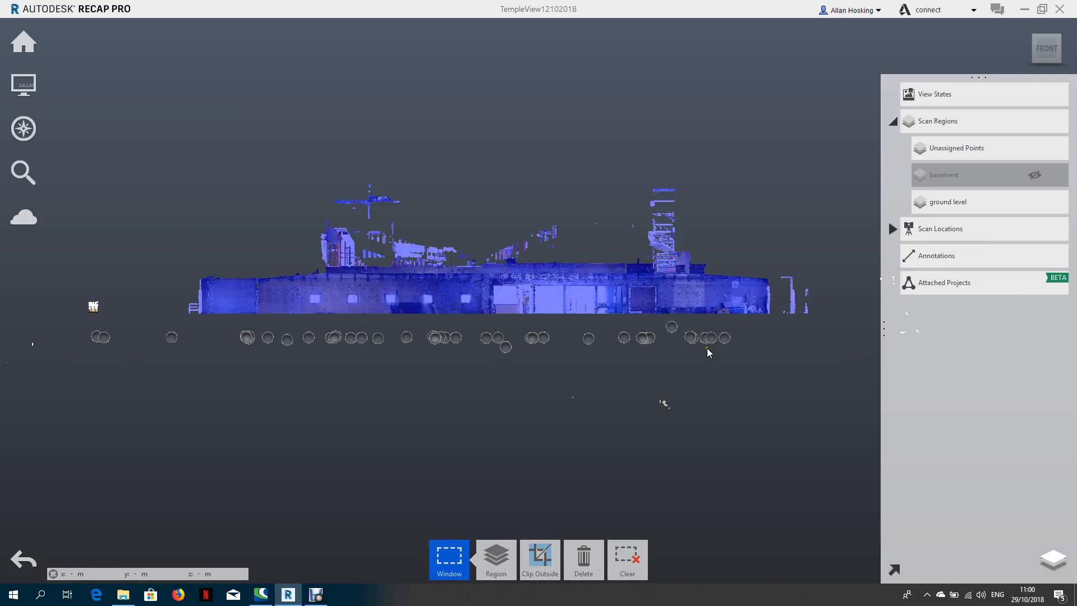
Show the basement region again together with the ground level region.
{"action": "left_click", "coordinate": [1035, 176]}
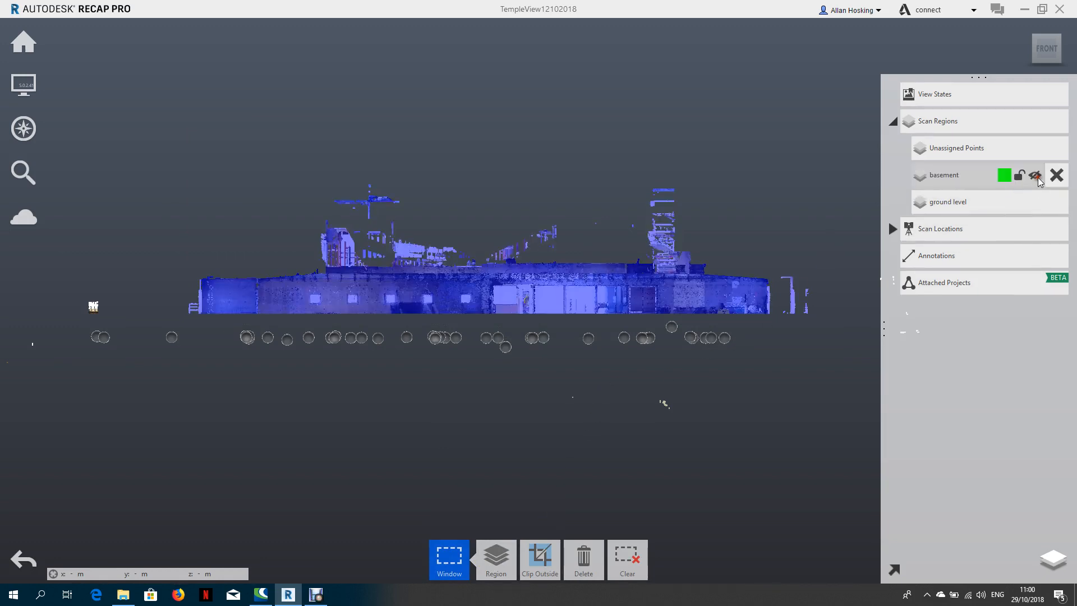
{"action": "left_click", "coordinate": [1035, 177]}
{"action": "left_click_drag", "start_coordinate": [500, 149], "coordinate": [533, 172]}
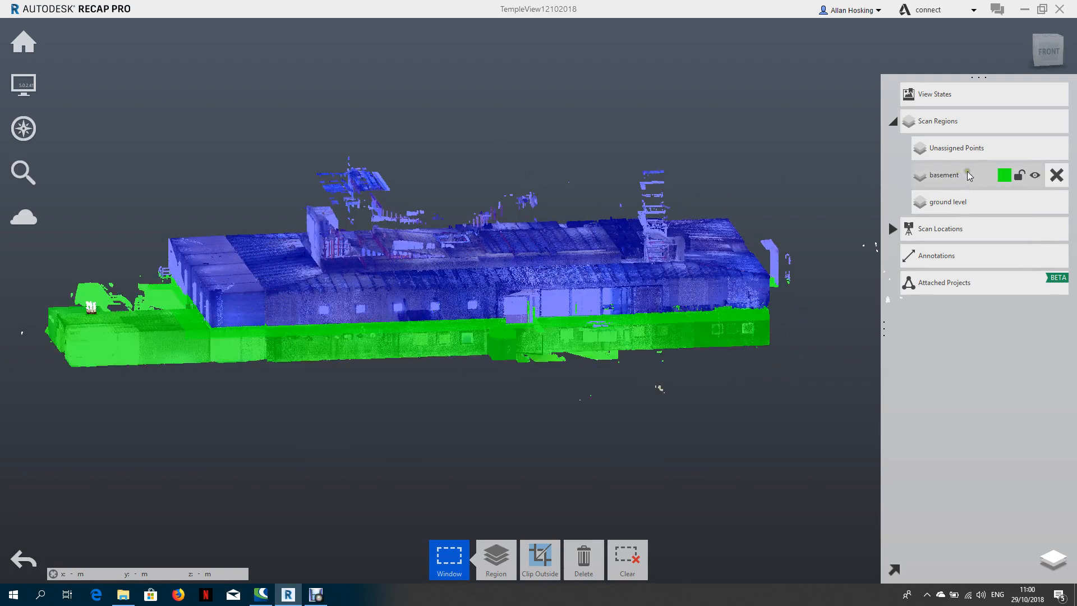
{"action": "left_click", "coordinate": [1040, 203]}
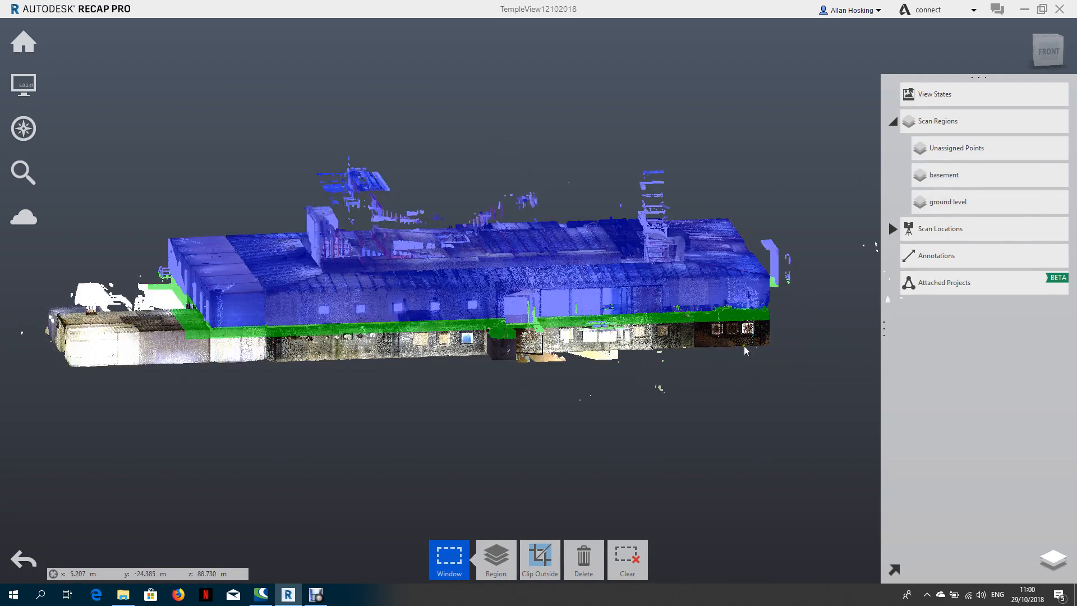
Hide the unassigned points and clear the current point selection.
{"action": "scroll", "coordinate": [745, 348], "scroll_direction": "up", "scroll_amount": 2}
{"action": "left_click_drag", "start_coordinate": [694, 368], "coordinate": [701, 407]}
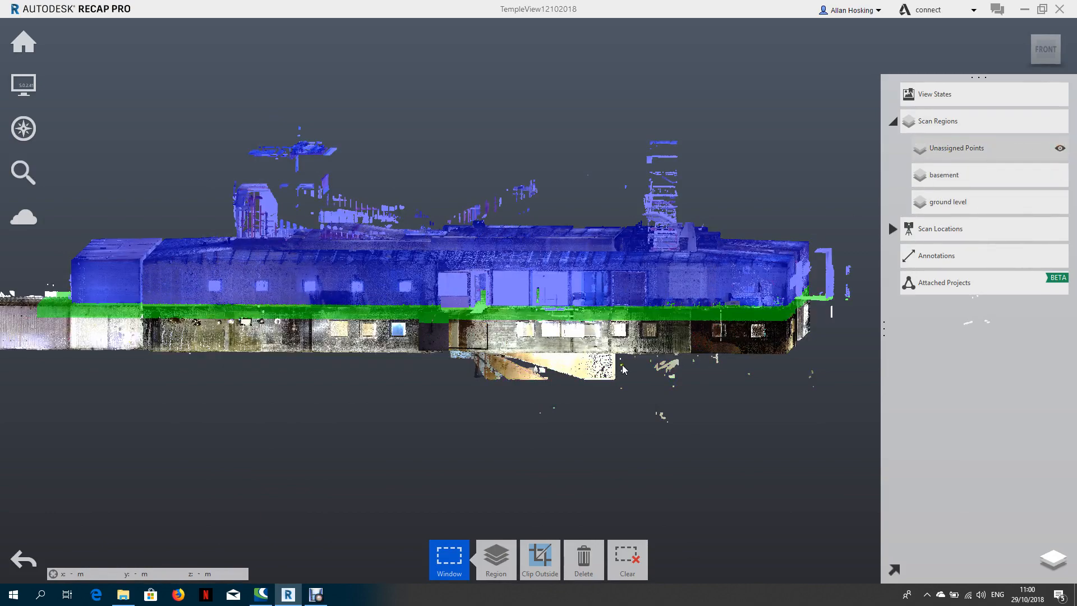
{"action": "right_click_drag", "start_coordinate": [622, 368], "coordinate": [688, 390]}
{"action": "scroll", "coordinate": [657, 389], "scroll_direction": "down", "scroll_amount": 4}
{"action": "scroll", "coordinate": [658, 389], "scroll_direction": "down", "scroll_amount": 1}
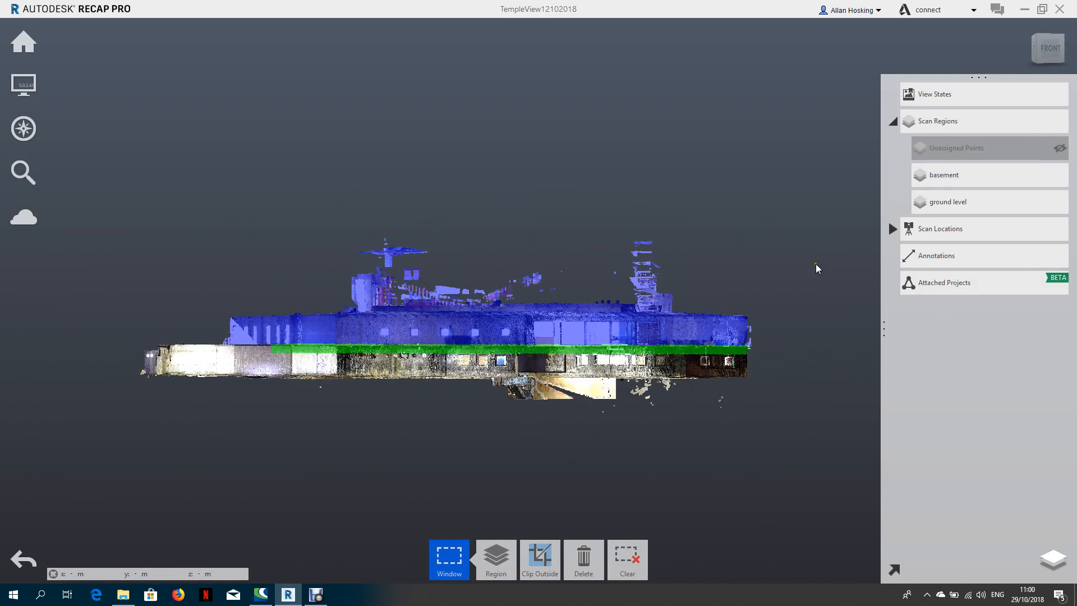
{"action": "left_click", "coordinate": [804, 388]}
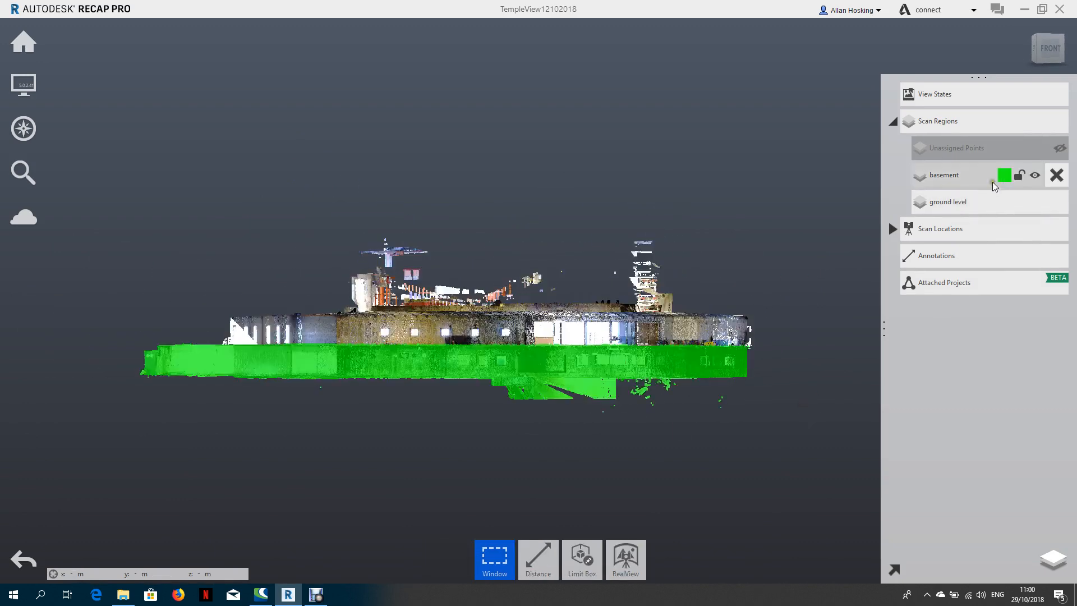
Hide the basement region and display the ground level points in plan from the top.
{"action": "left_click", "coordinate": [1033, 176]}
{"action": "right_click_drag", "start_coordinate": [616, 178], "coordinate": [527, 378]}
{"action": "scroll", "coordinate": [527, 378], "scroll_direction": "up", "scroll_amount": 2}
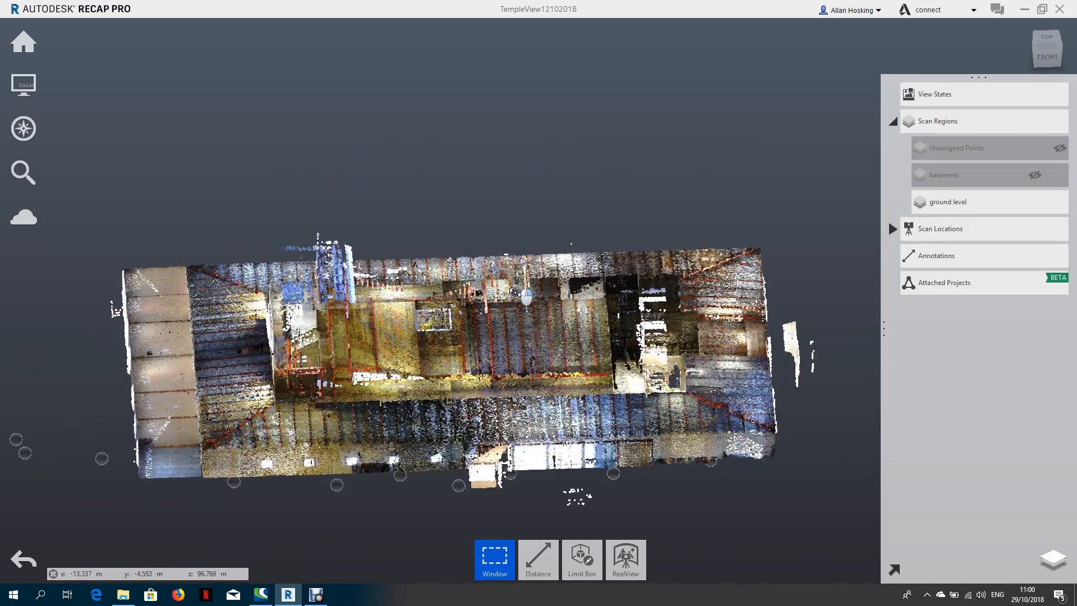
{"action": "right_click_drag", "start_coordinate": [545, 247], "coordinate": [538, 322]}
{"action": "left_click", "coordinate": [1045, 49]}
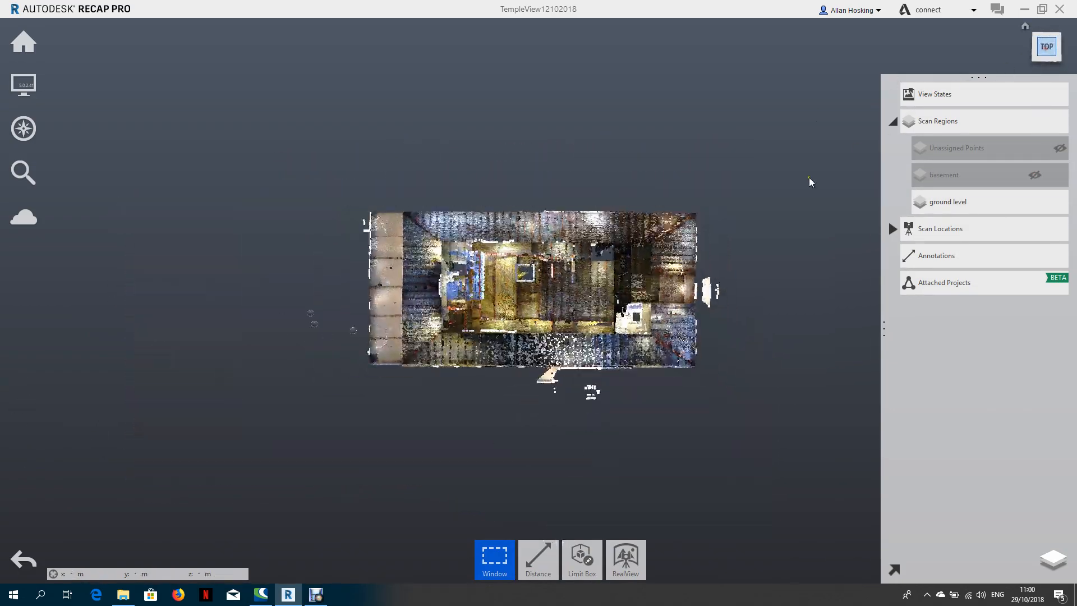
{"action": "scroll", "coordinate": [631, 280], "scroll_direction": "down", "scroll_amount": 2}
{"action": "scroll", "coordinate": [640, 299], "scroll_direction": "up", "scroll_amount": 4}
{"action": "scroll", "coordinate": [640, 299], "scroll_direction": "up", "scroll_amount": 2}
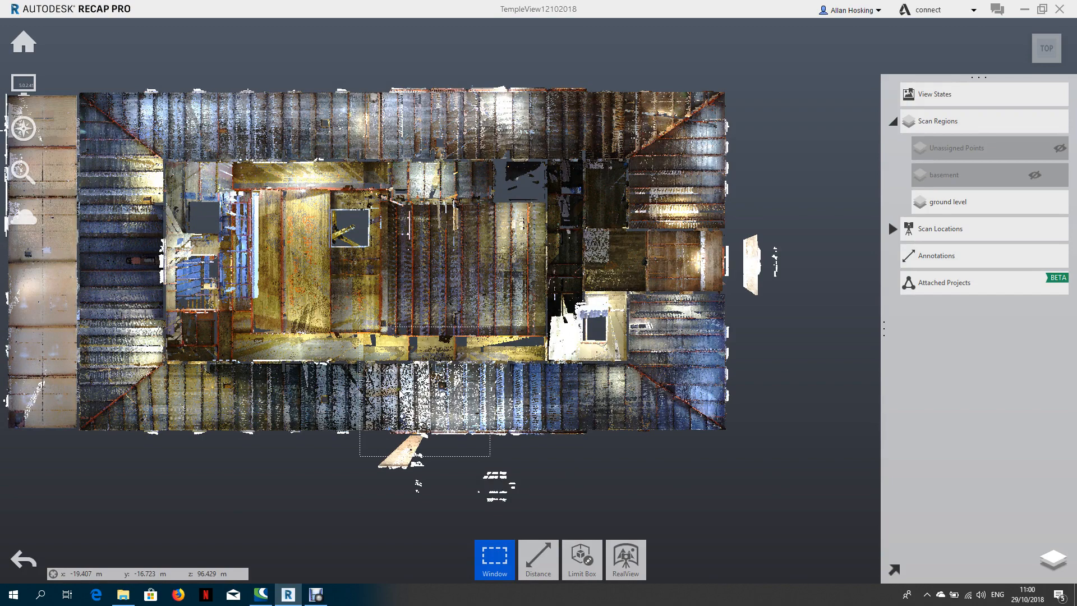
Isolate the interior wall section with door openings by windowing it in plan and in left view, clipping everything outside each window.
{"action": "left_click_drag", "start_coordinate": [430, 396], "coordinate": [685, 296]}
{"action": "left_click", "coordinate": [545, 557]}
{"action": "scroll", "coordinate": [451, 330], "scroll_direction": "up", "scroll_amount": 5}
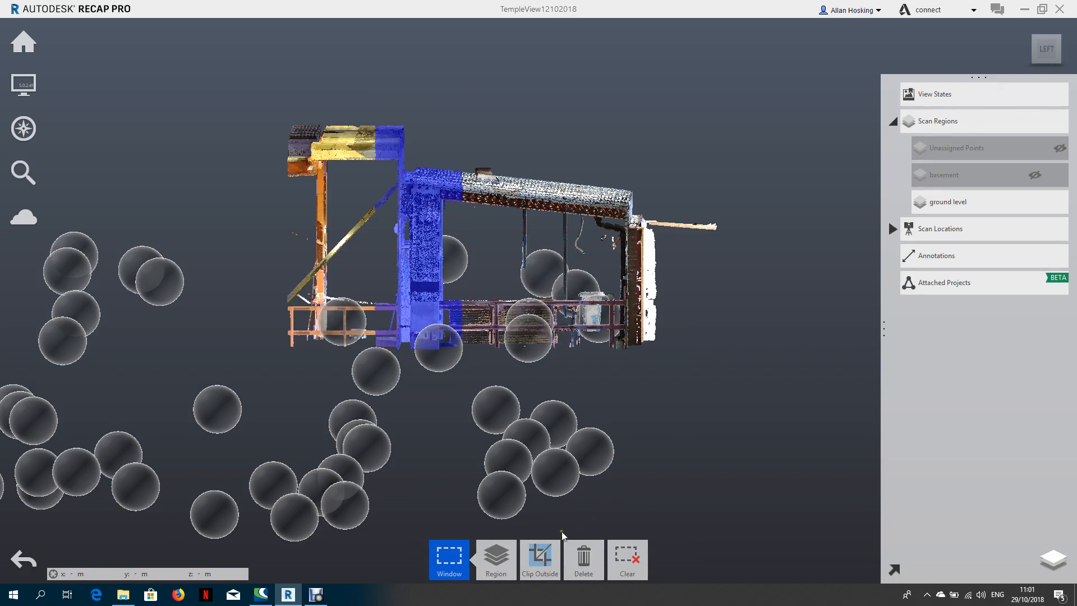
{"action": "left_click", "coordinate": [544, 560]}
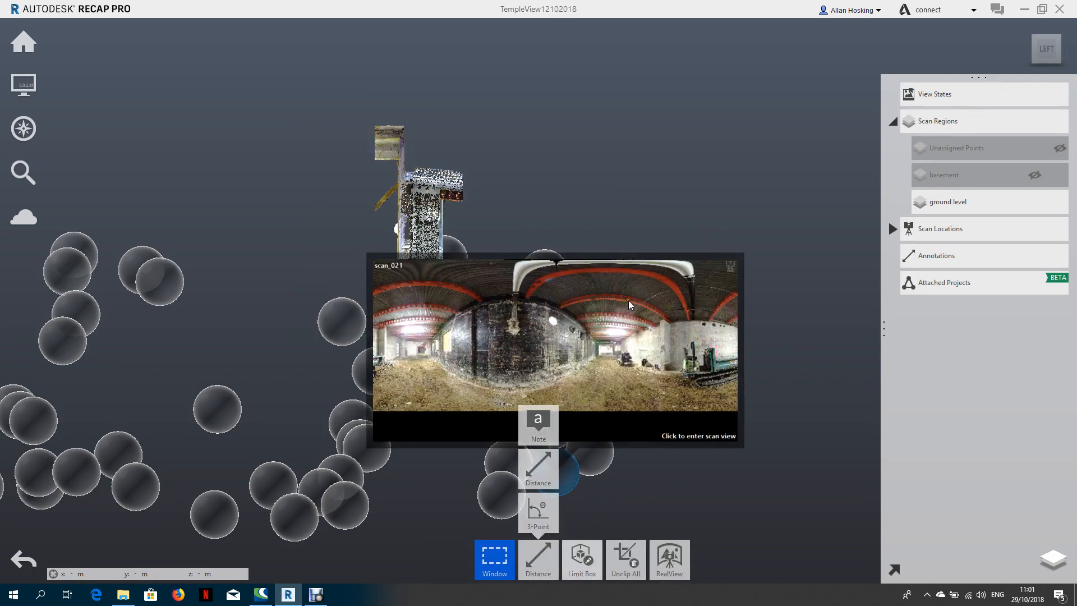
Examine the isolated wall section and its door openings in perspective and front views.
{"action": "left_click_drag", "start_coordinate": [628, 301], "coordinate": [546, 233]}
{"action": "middle_click_drag", "start_coordinate": [543, 226], "coordinate": [393, 422]}
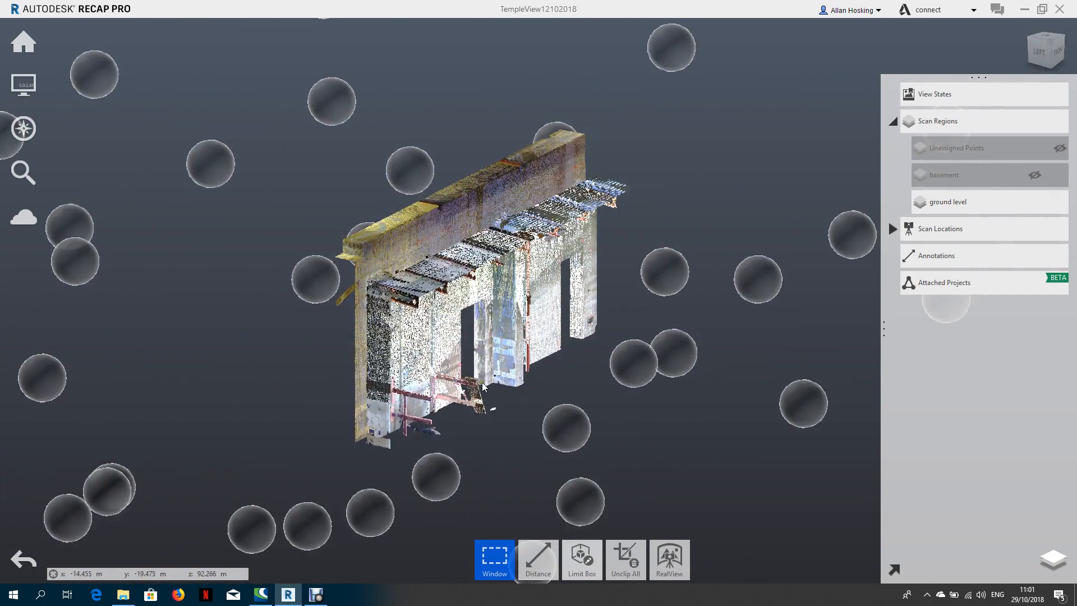
{"action": "scroll", "coordinate": [461, 367], "scroll_direction": "up", "scroll_amount": 3}
{"action": "right_click_drag", "start_coordinate": [476, 378], "coordinate": [368, 342]}
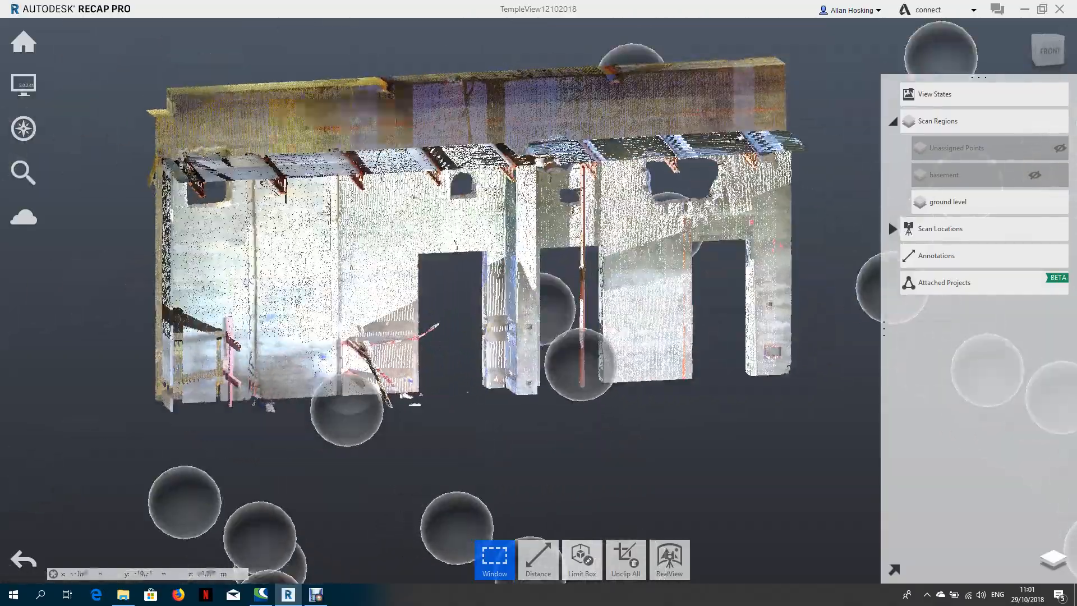
{"action": "right_click_drag", "start_coordinate": [508, 329], "coordinate": [475, 266]}
{"action": "middle_click_drag", "start_coordinate": [529, 303], "coordinate": [433, 336]}
{"action": "scroll", "coordinate": [437, 335], "scroll_direction": "up", "scroll_amount": 3}
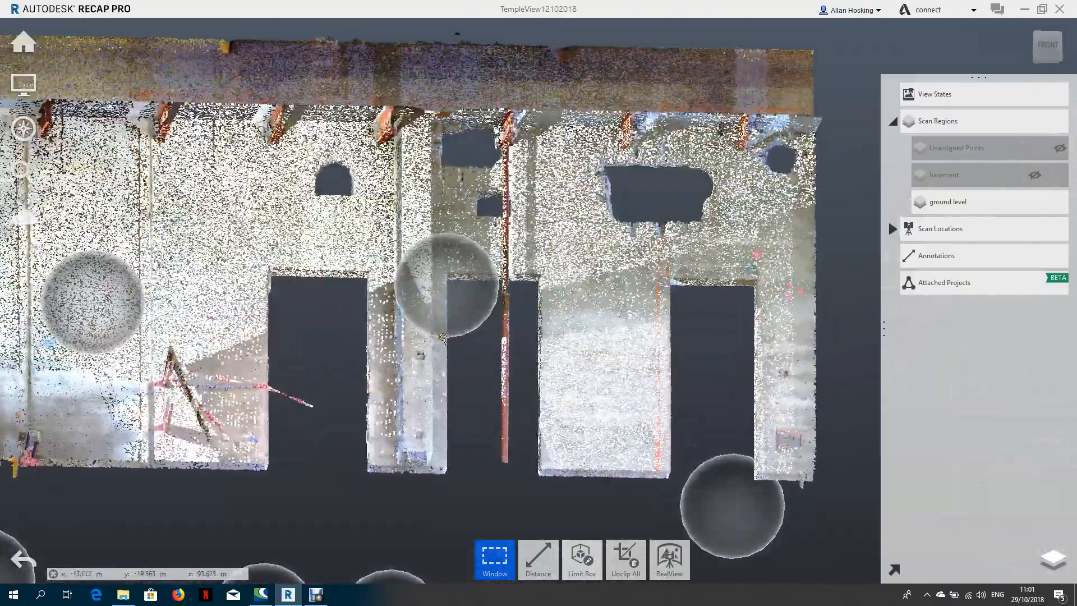
{"action": "mouse_move", "coordinate": [562, 324]}
{"action": "right_mouse_down"}
{"action": "mouse_move", "coordinate": [529, 348]}
{"action": "mouse_move", "coordinate": [546, 324]}
{"action": "right_mouse_up"}
{"action": "mouse_move", "coordinate": [442, 294]}
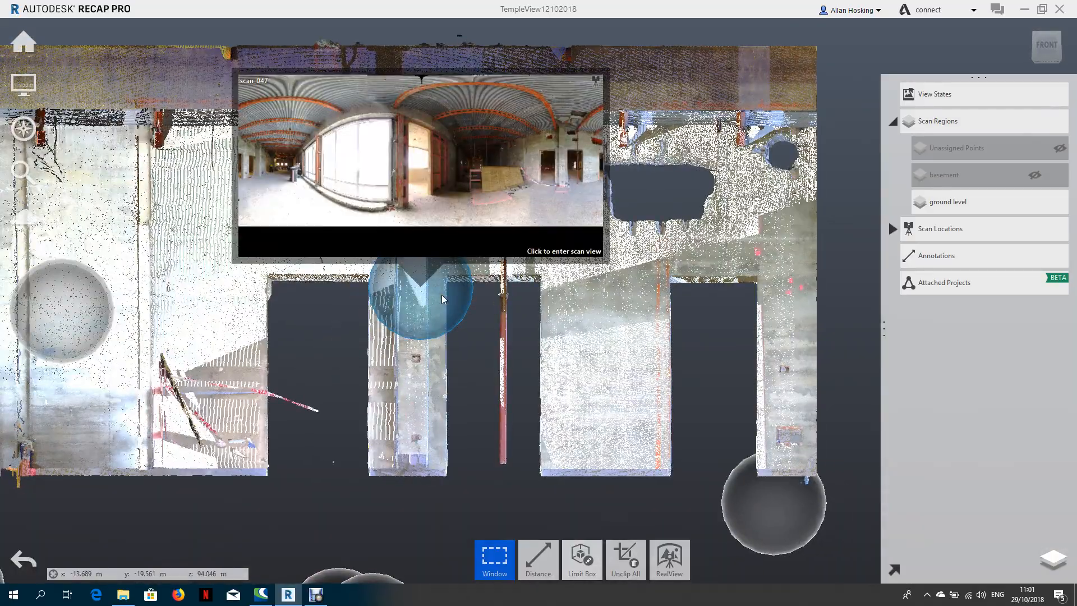
{"action": "right_click_drag", "start_coordinate": [278, 227], "coordinate": [269, 259]}
{"action": "scroll", "coordinate": [324, 259], "scroll_direction": "down", "scroll_amount": 3}
{"action": "scroll", "coordinate": [468, 252], "scroll_direction": "down", "scroll_amount": 4}
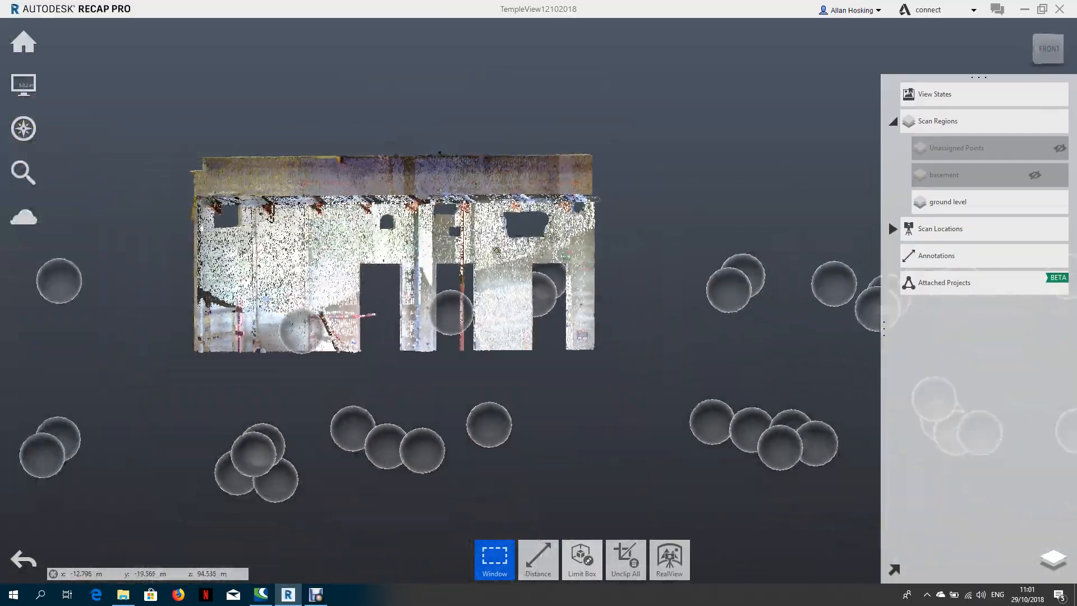
Remove all clipping to restore the complete ground level region and view it from the front.
{"action": "right_click_drag", "start_coordinate": [514, 260], "coordinate": [580, 305]}
{"action": "left_click", "coordinate": [624, 570]}
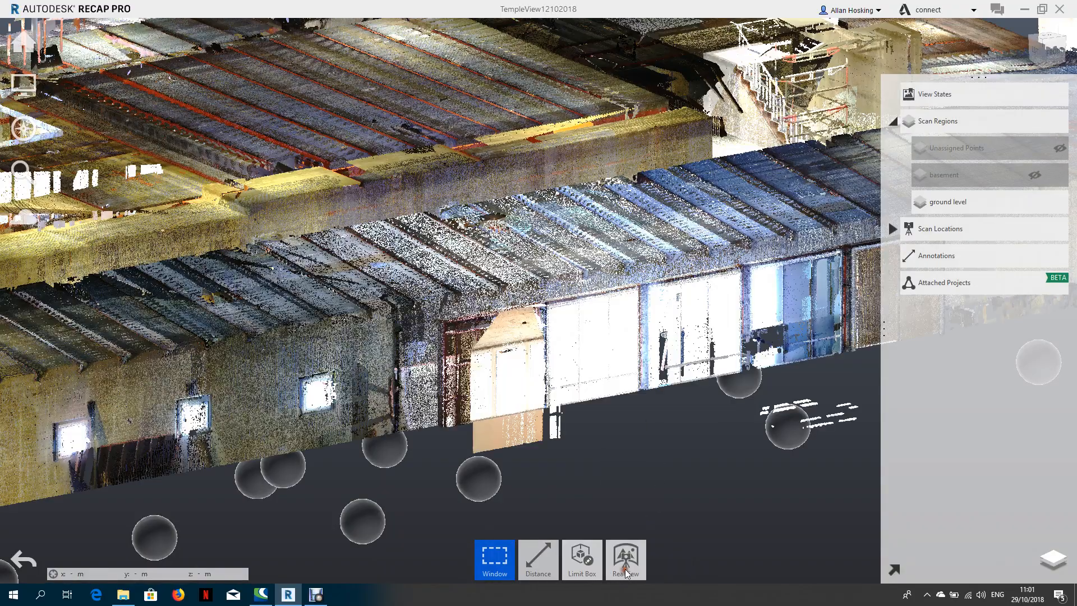
{"action": "scroll", "coordinate": [651, 406], "scroll_direction": "down", "scroll_amount": 2}
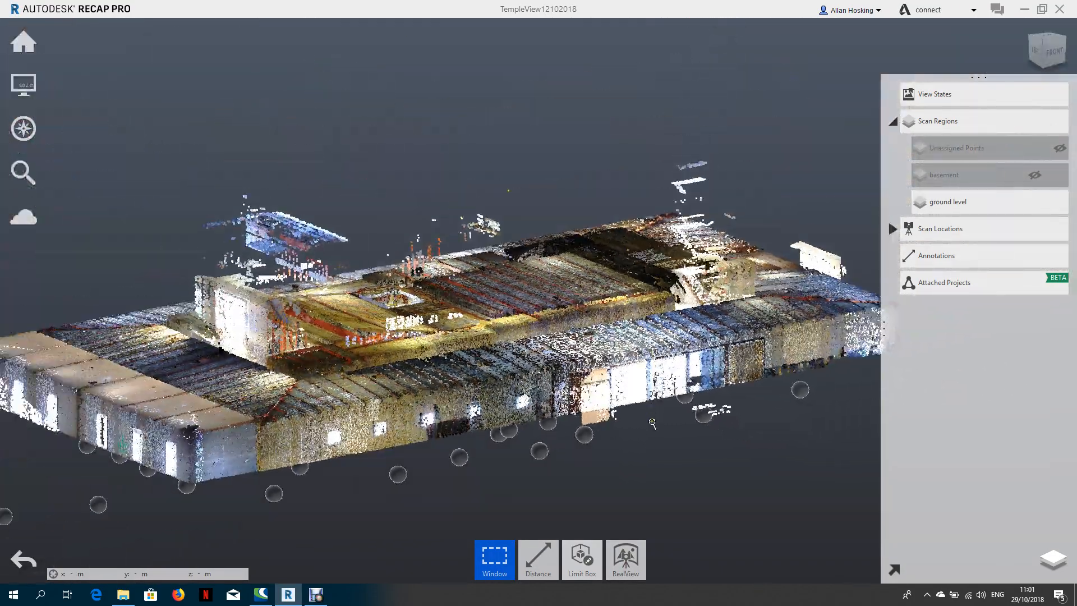
{"action": "right_click_drag", "start_coordinate": [662, 431], "coordinate": [603, 378]}
{"action": "middle_click_drag", "start_coordinate": [603, 378], "coordinate": [479, 317]}
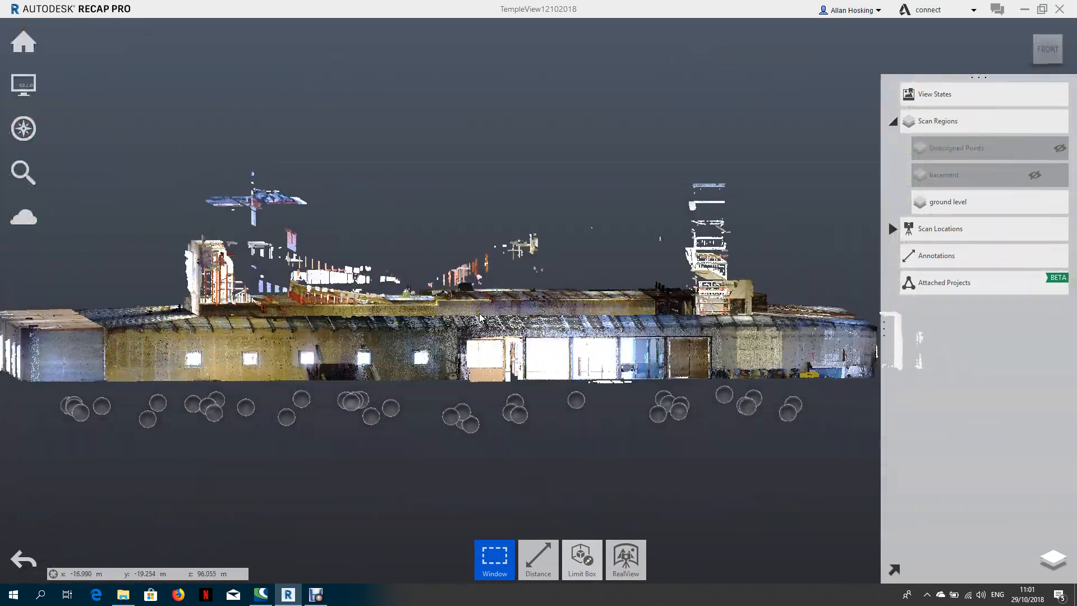
Show the basement region beneath the ground level and view the whole building at an angle.
{"action": "left_click", "coordinate": [1035, 176]}
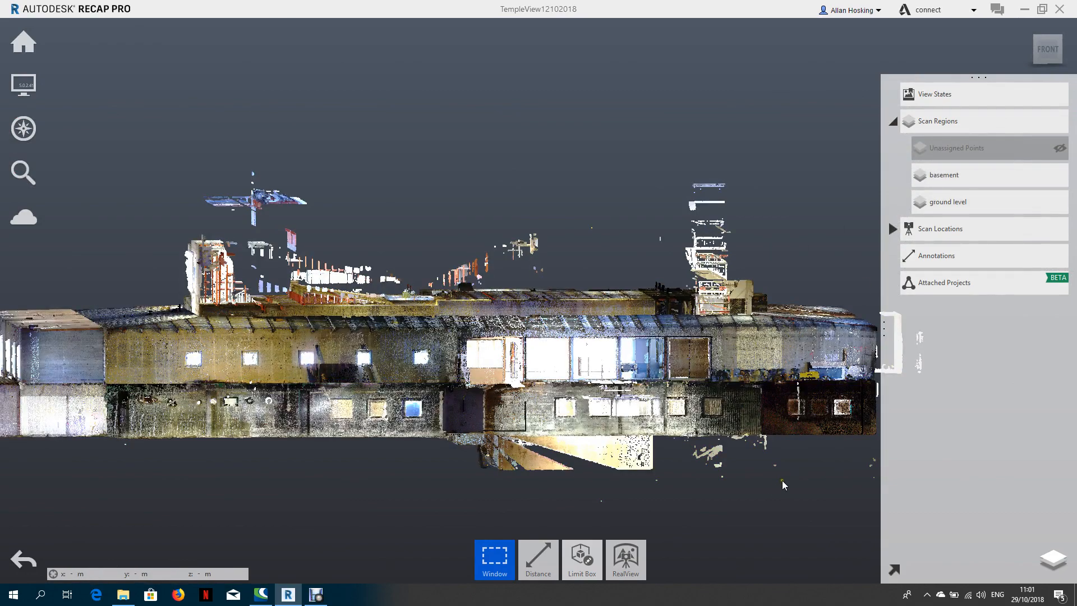
{"action": "right_click_drag", "start_coordinate": [760, 490], "coordinate": [797, 493]}
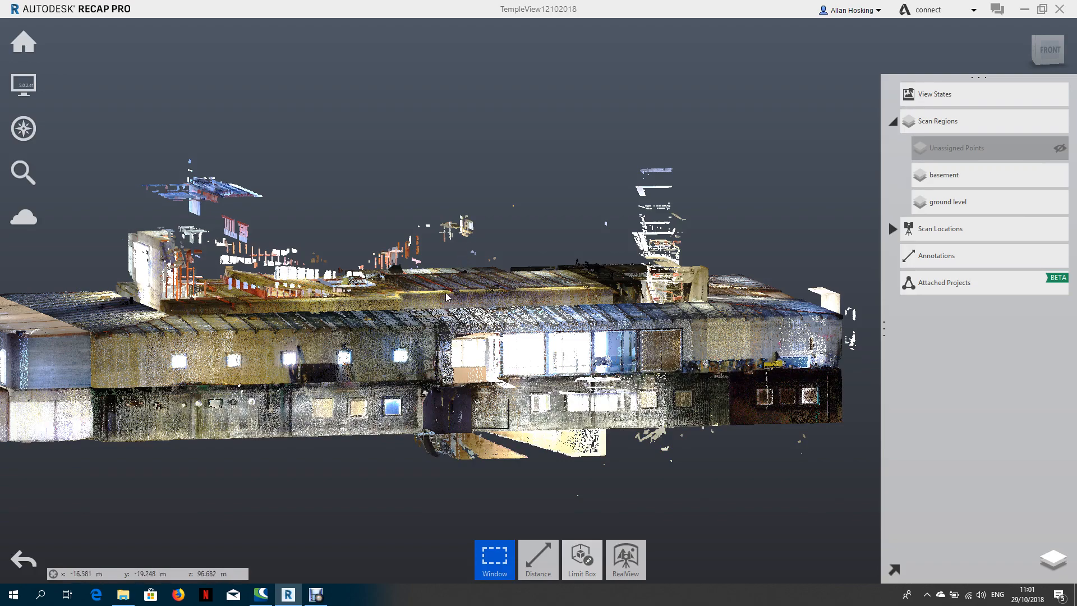
{"action": "right_click_drag", "start_coordinate": [447, 297], "coordinate": [570, 218]}
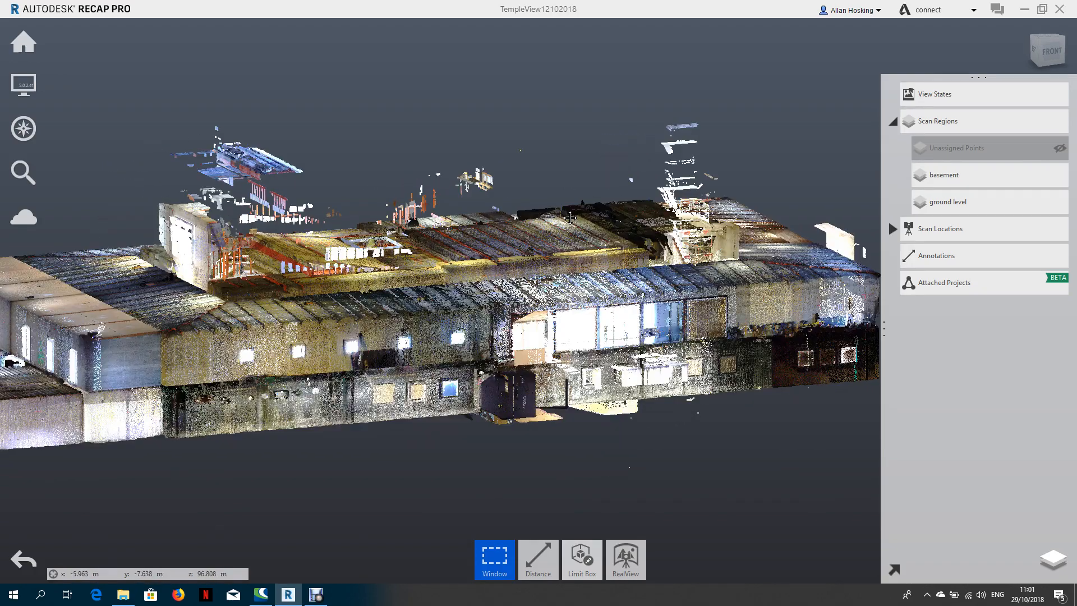
{"action": "scroll", "coordinate": [570, 217], "scroll_direction": "down", "scroll_amount": 2}
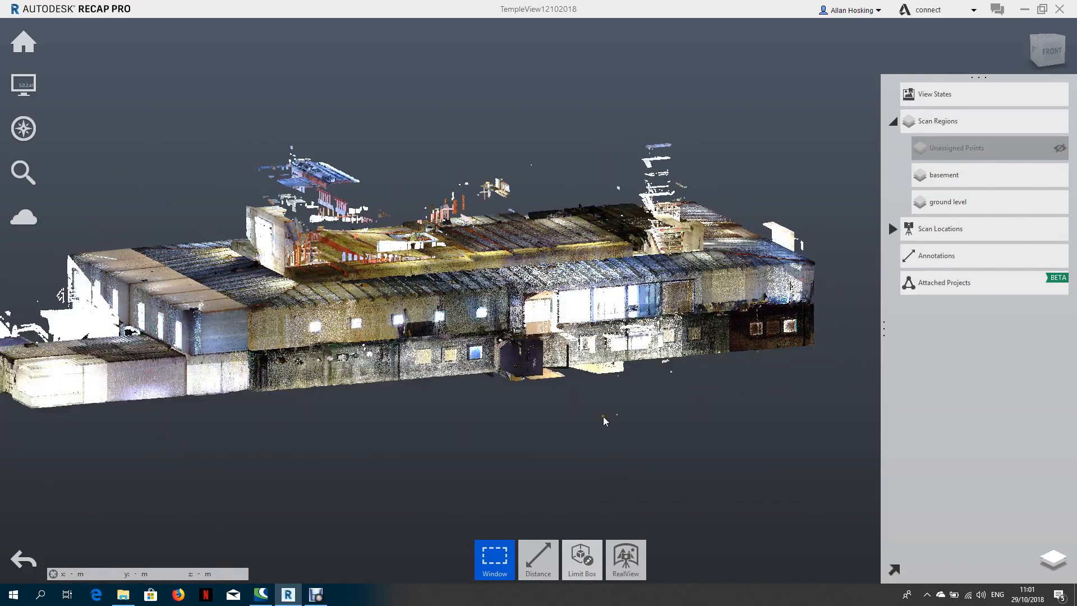